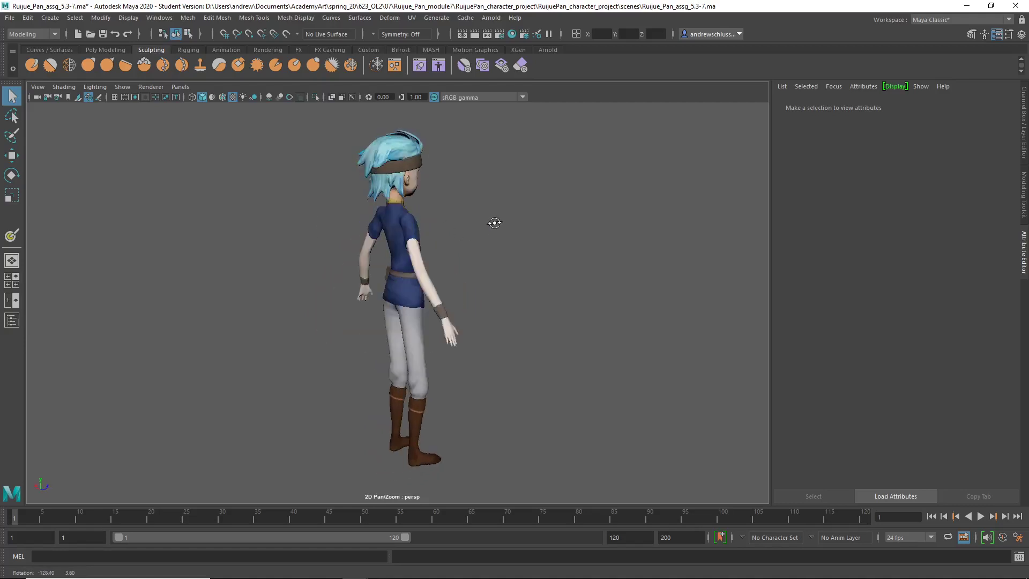
Step: Examine the painted textures on the character's hair, eye, face and neck up close
left_click(384, 156)
key("f")
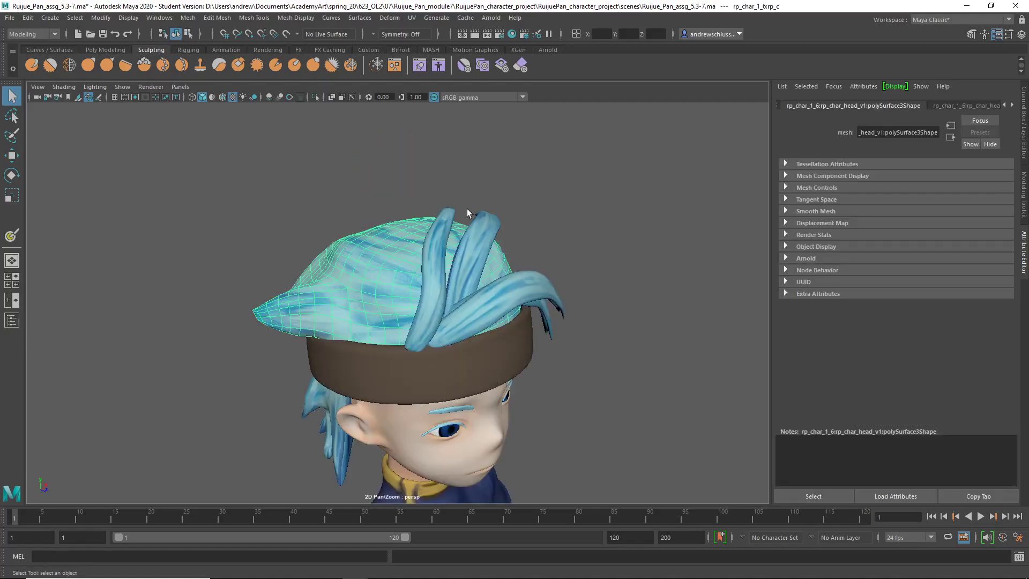
left_click(554, 244)
left_click_drag(554, 244, 523, 212, "alt")
right_click_drag(586, 391, 692, 362, "alt")
left_click_drag(566, 308, 570, 341, "alt")
right_click_drag(482, 320, 533, 323, "alt")
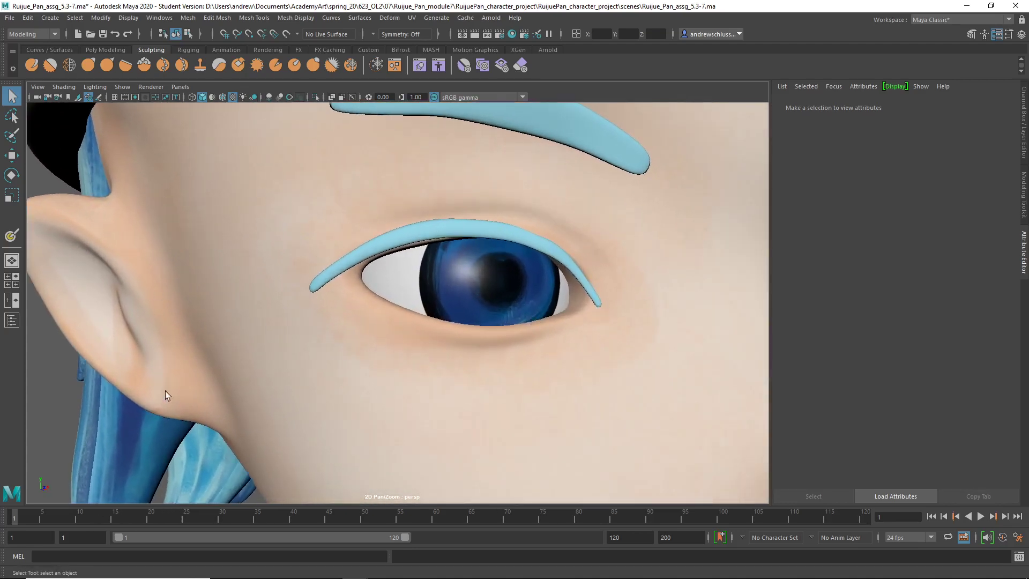
right_click_drag(465, 438, 532, 400, "alt")
left_click_drag(533, 400, 396, 374, "alt")
middle_click_drag(518, 440, 519, 292, "alt")
left_click_drag(525, 352, 397, 330, "alt")
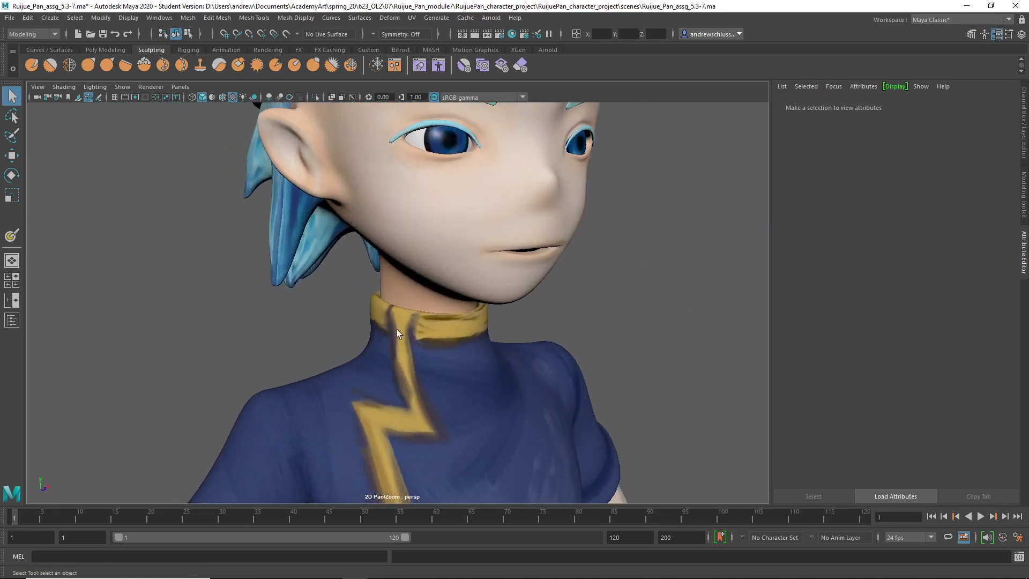
Step: Examine the shirt texture from the front, side and back, down to the belt, for visible seams
middle_click_drag(417, 429, 422, 268, "alt")
left_click_drag(567, 250, 409, 292, "alt")
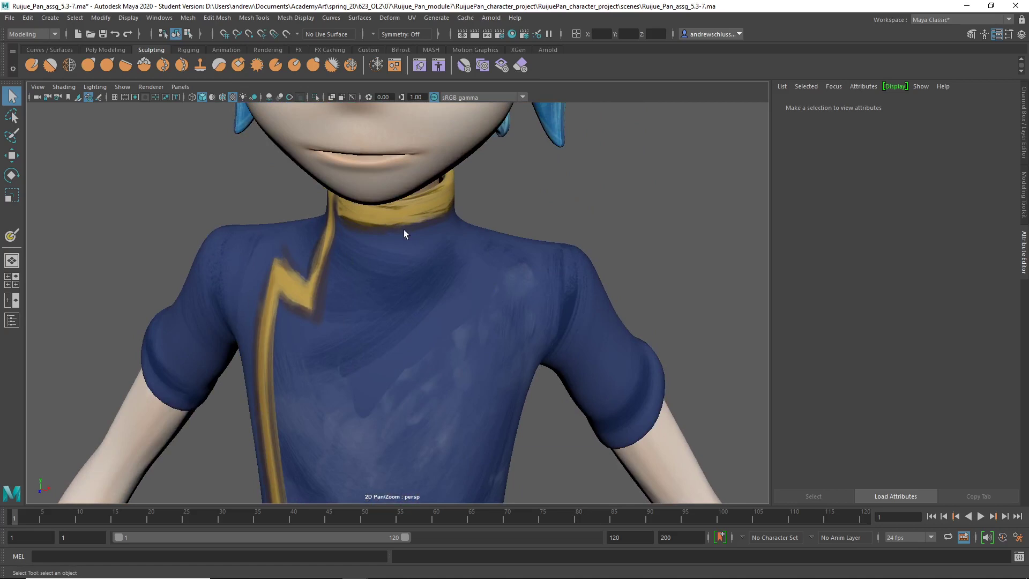
left_click_drag(403, 230, 496, 232, "alt")
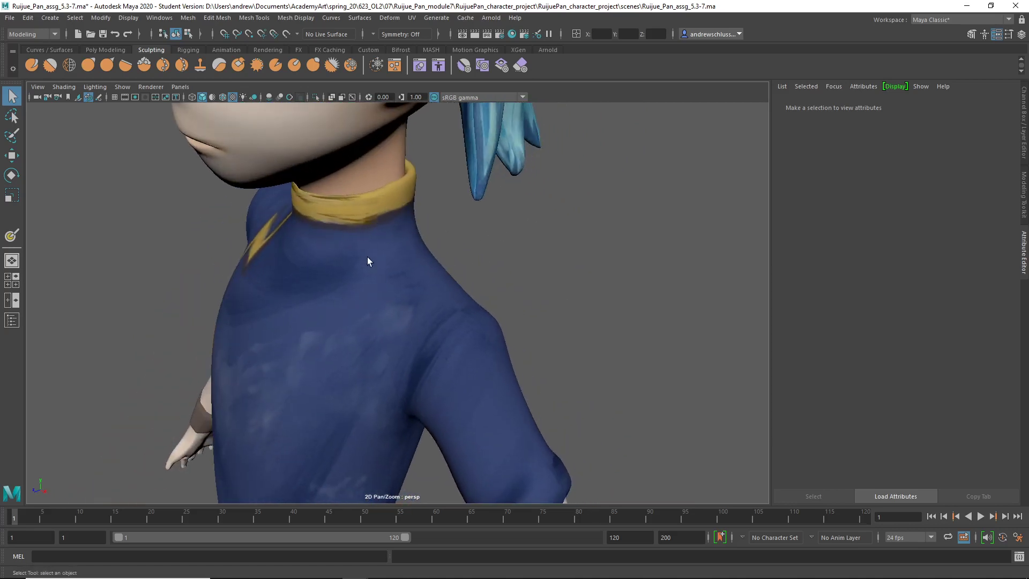
left_click_drag(464, 351, 329, 331, "alt")
middle_click_drag(328, 330, 377, 286, "alt")
scroll(376, 292, "down", 4)
left_click_drag(377, 301, 583, 308, "alt")
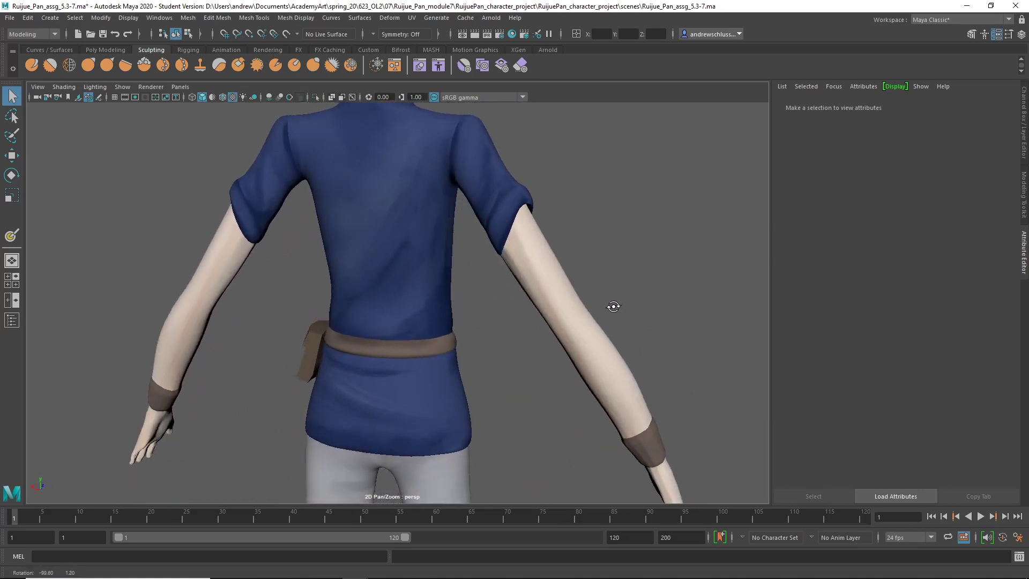
right_click_drag(373, 330, 756, 347, "alt")
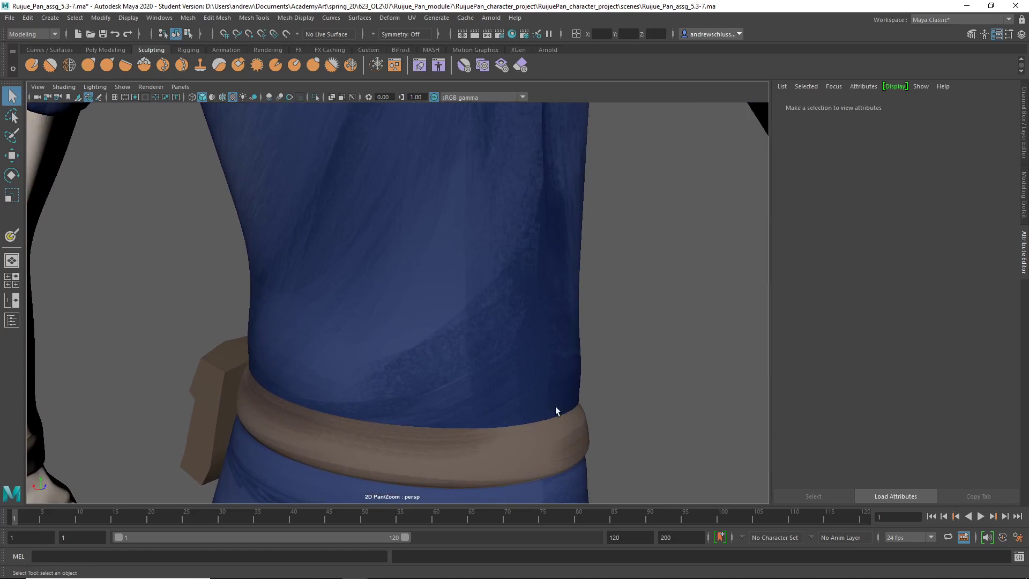
middle_click_drag(555, 409, 418, 211, "alt")
left_click_drag(445, 344, 393, 324, "alt")
Step: Select the shirt mesh and show the UV Editor beside the perspective view
left_click(392, 326)
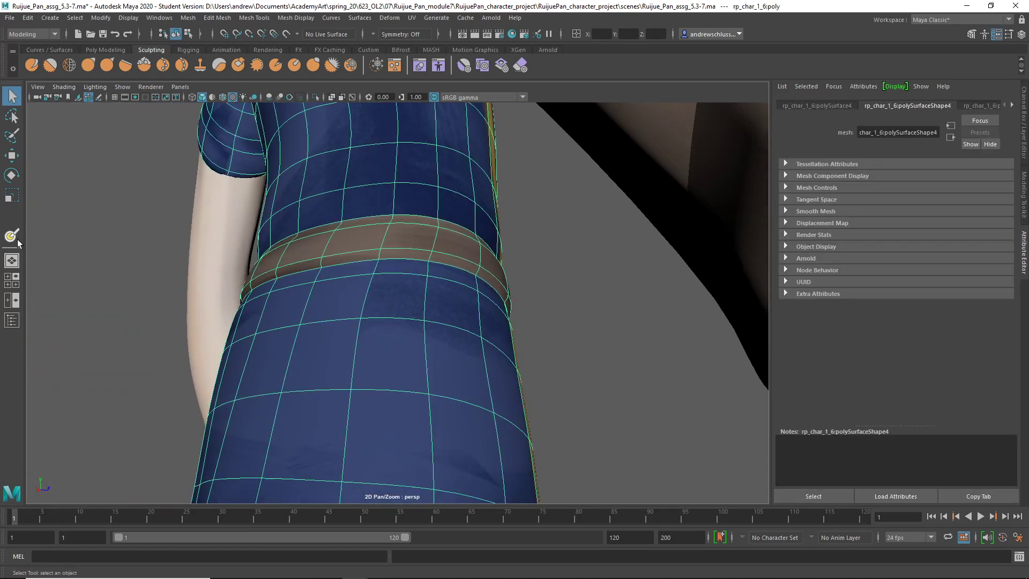
left_click(14, 303)
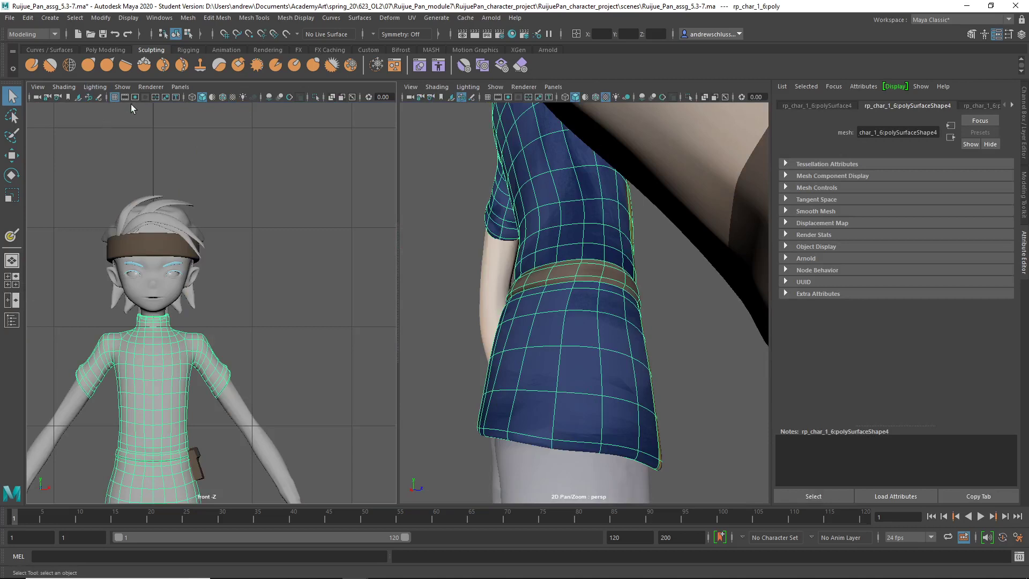
left_click(178, 86)
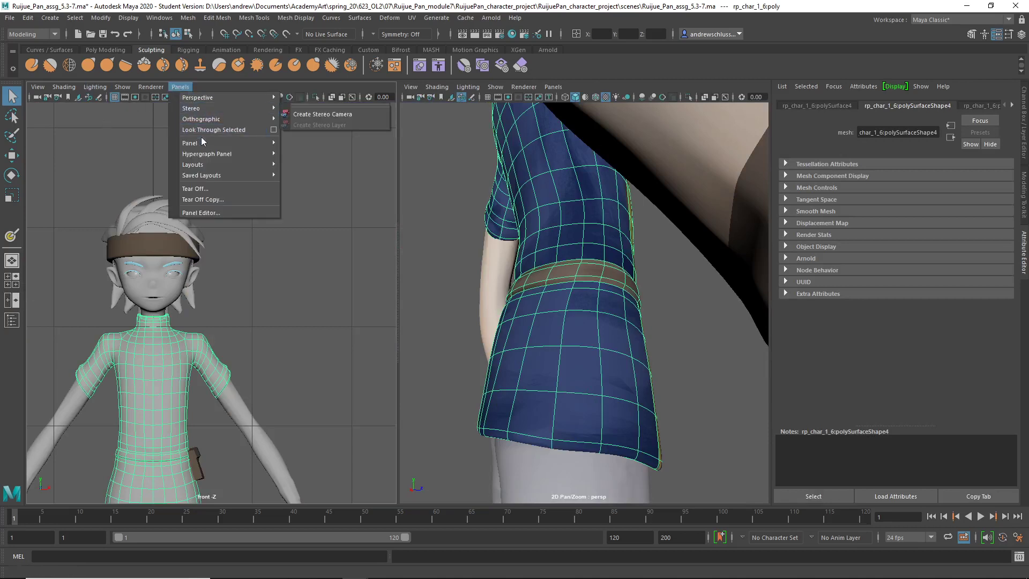
mouse_move(203, 143)
left_click(323, 371)
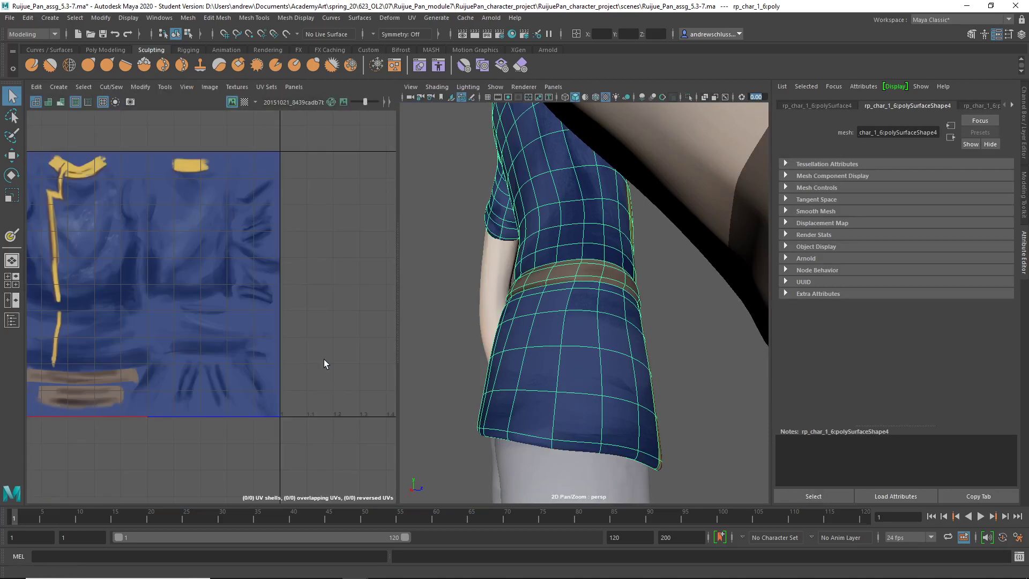
Step: Examine the shirt's UV shells and compare their borders with the side seam on the model
left_click(458, 324)
left_click(540, 323)
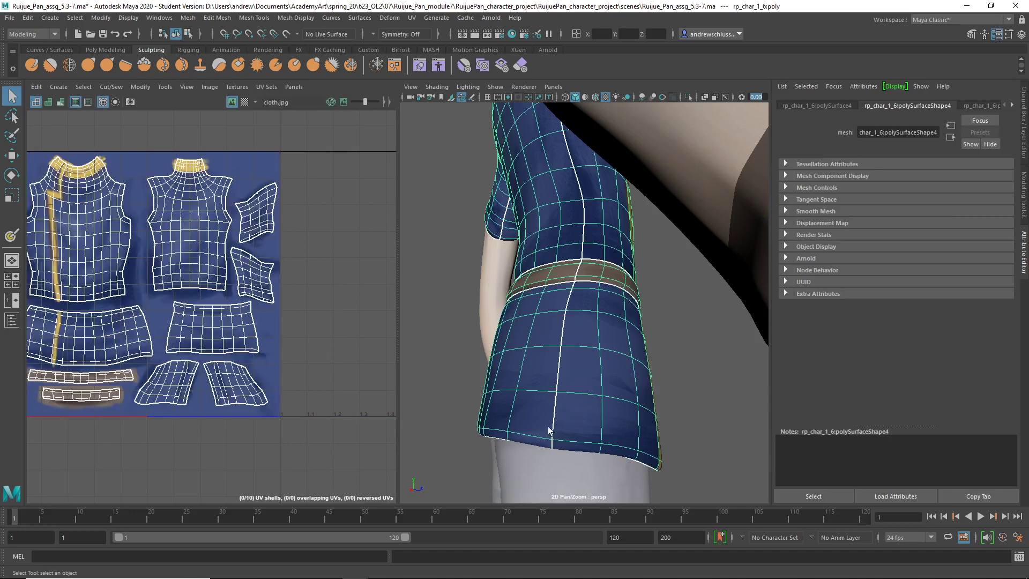
left_click(686, 378)
left_click_drag(608, 408, 567, 363, "alt")
left_click(599, 357)
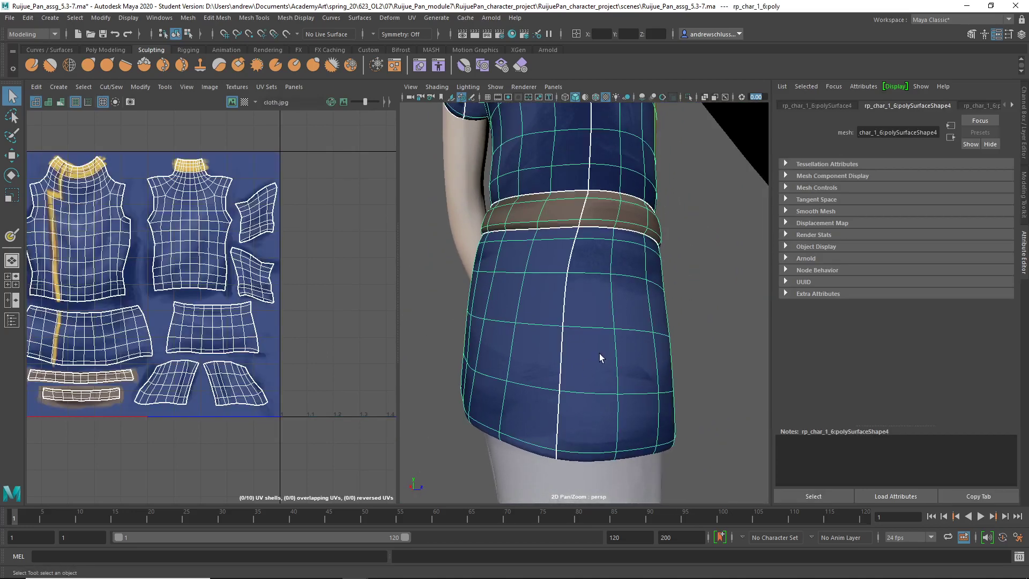
Step: Maximize the perspective view and isolate the shirt mesh
key("space")
right_click_drag(638, 287, 482, 313, "alt")
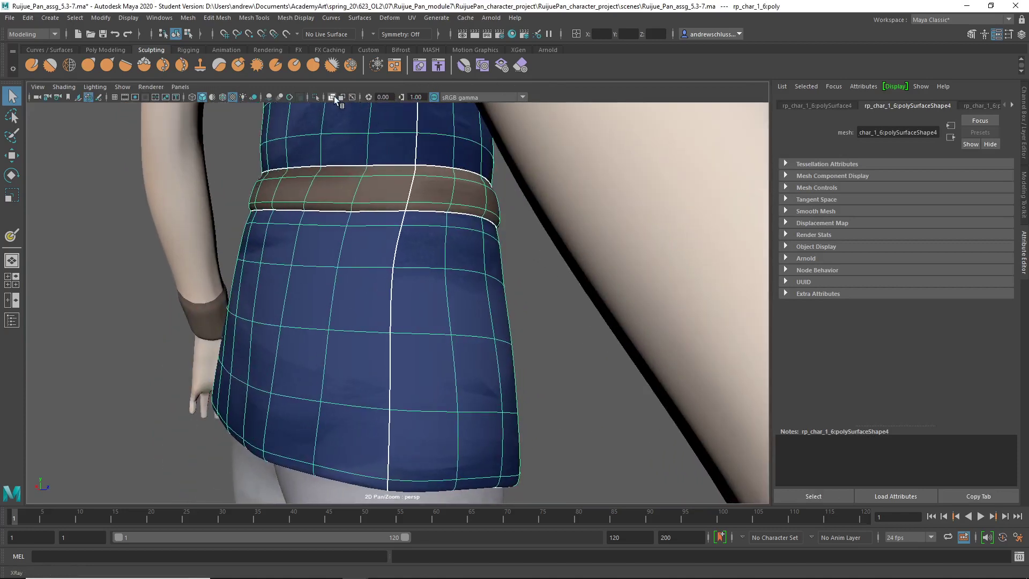
left_click(316, 97)
left_click(660, 252)
left_click(485, 253)
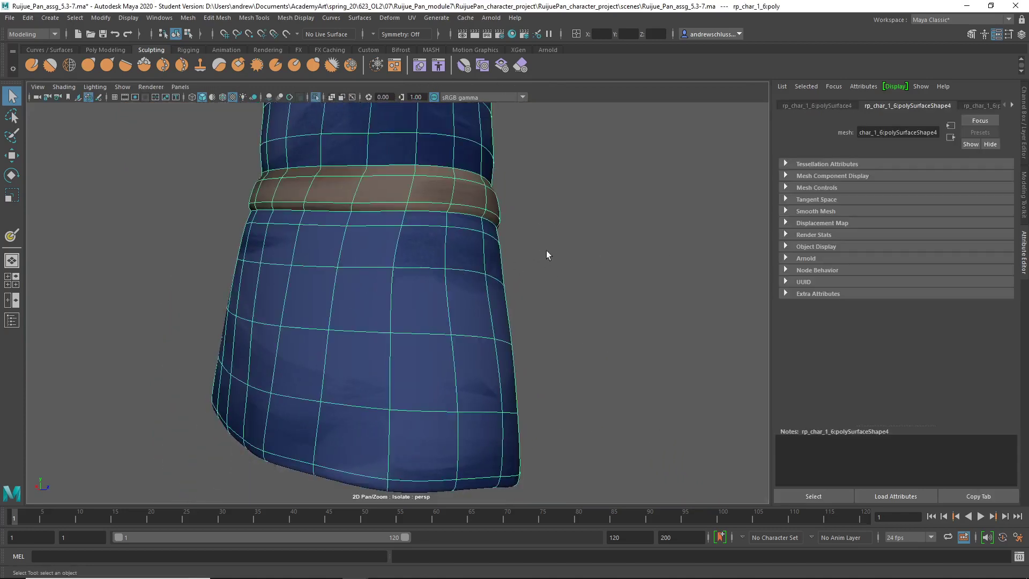
Step: Start the 3D Paint Tool on the shirt and assign an editable 2048 × 2048 Maya IFF file texture
right_click(669, 167)
mouse_move(671, 348)
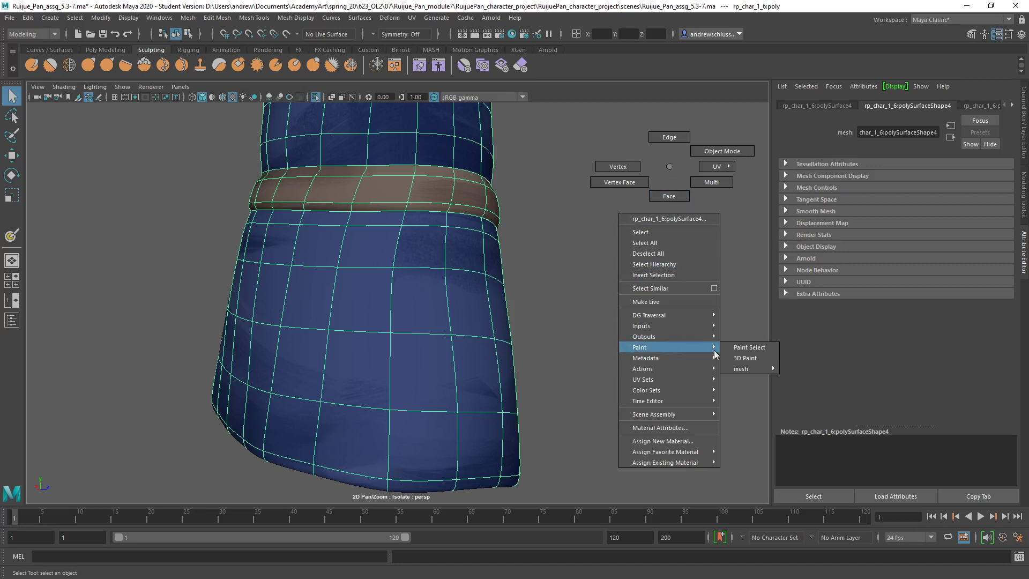
left_click(755, 358)
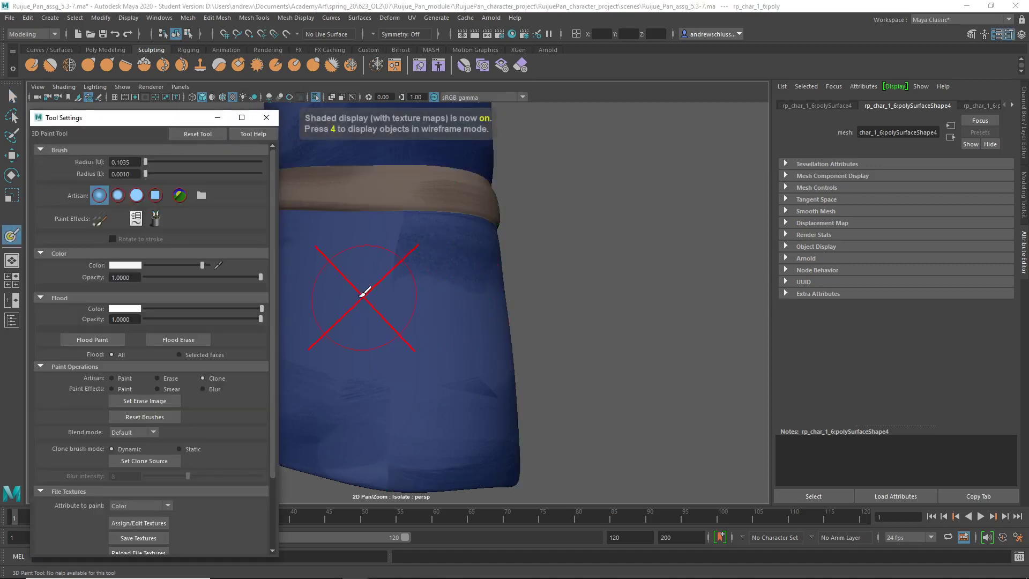
left_click(140, 525)
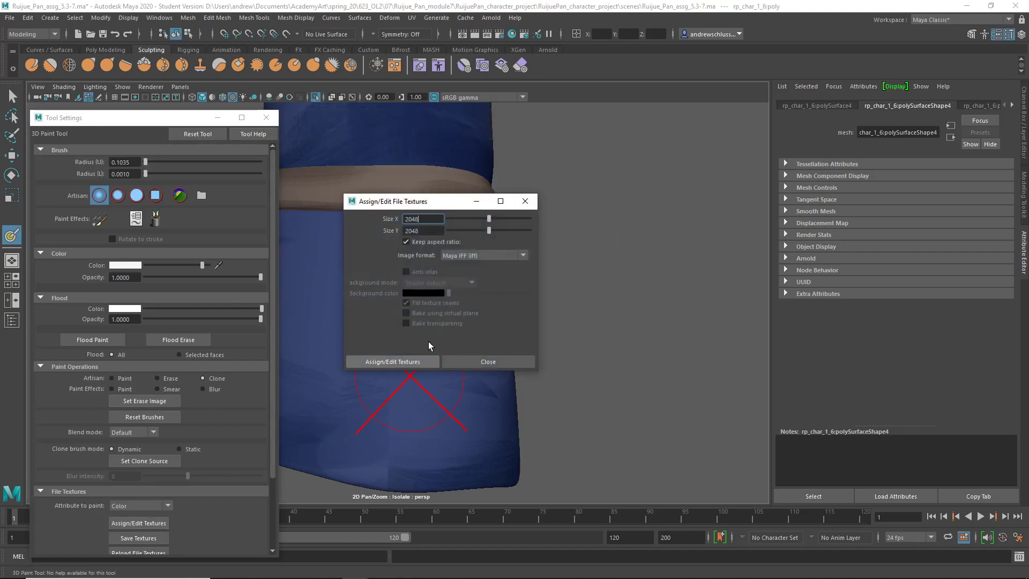
left_click(418, 361)
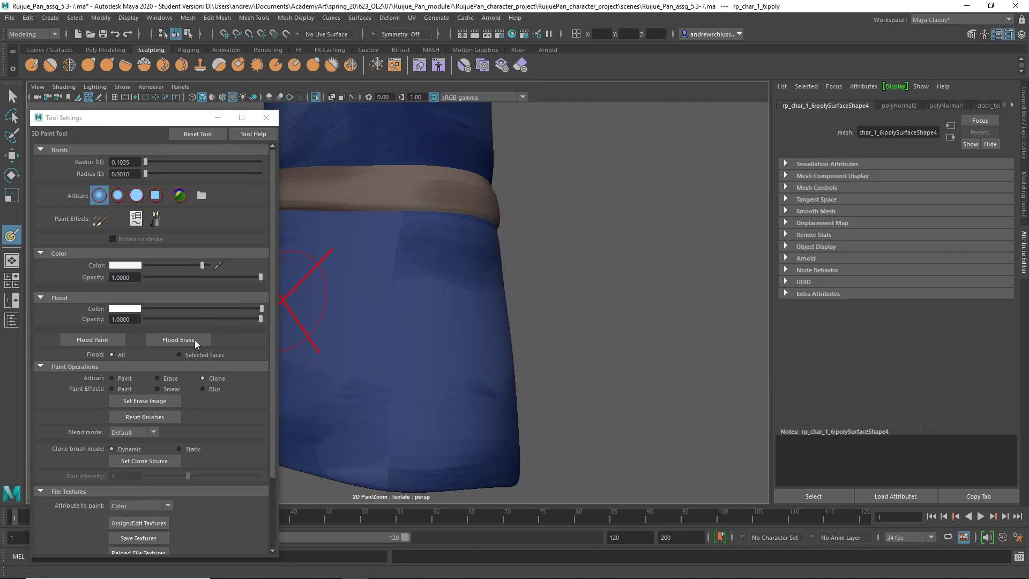
Step: In Clone mode, blend the dark shading across the side seam just below the belt, using a brush radius of 0.0647
left_click(217, 378)
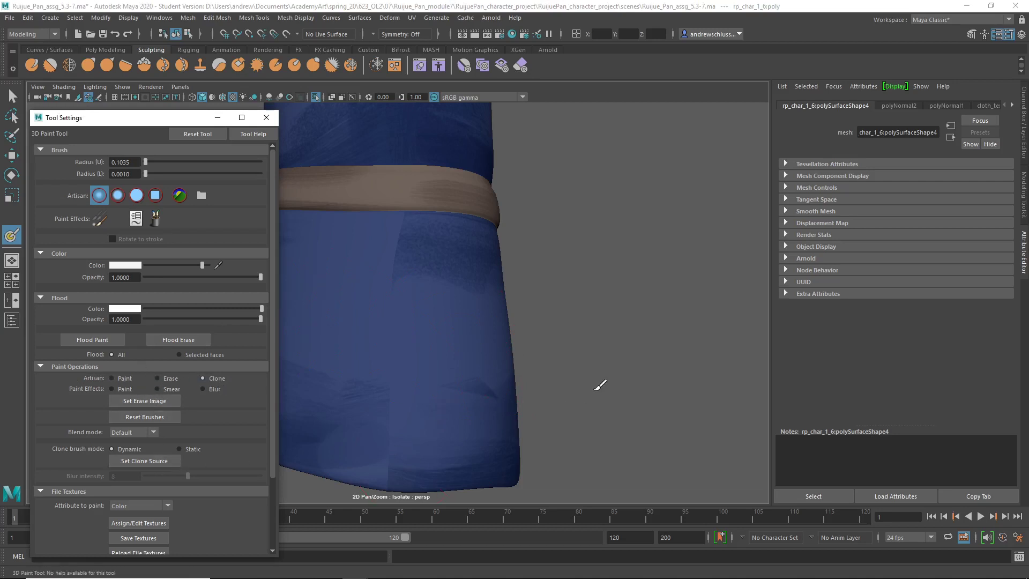
middle_click_drag(649, 339, 691, 360)
mouse_move(690, 360)
left_mouse_down("alt")
mouse_move(680, 356)
mouse_move(709, 355)
mouse_move(606, 352)
mouse_move(635, 352)
left_mouse_up("alt")
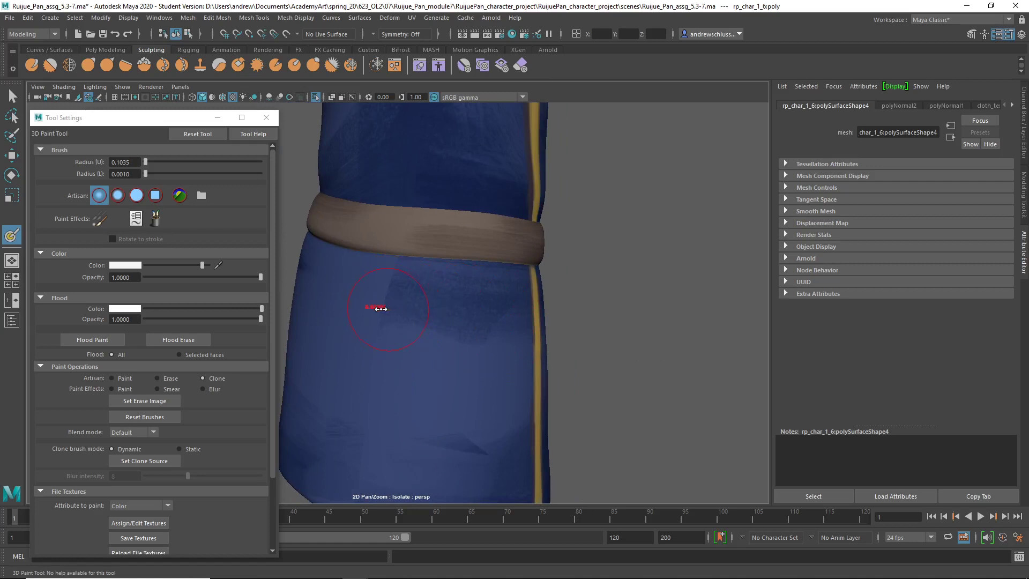
left_click_drag(377, 308, 370, 309)
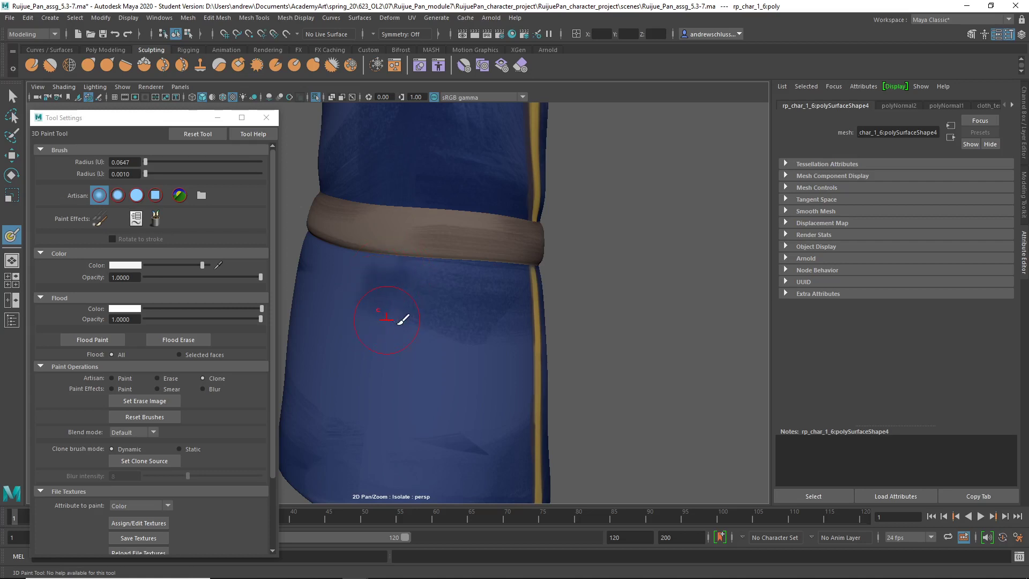
mouse_move(611, 321)
left_mouse_down("alt")
mouse_move(646, 336)
mouse_move(510, 329)
left_mouse_up("alt")
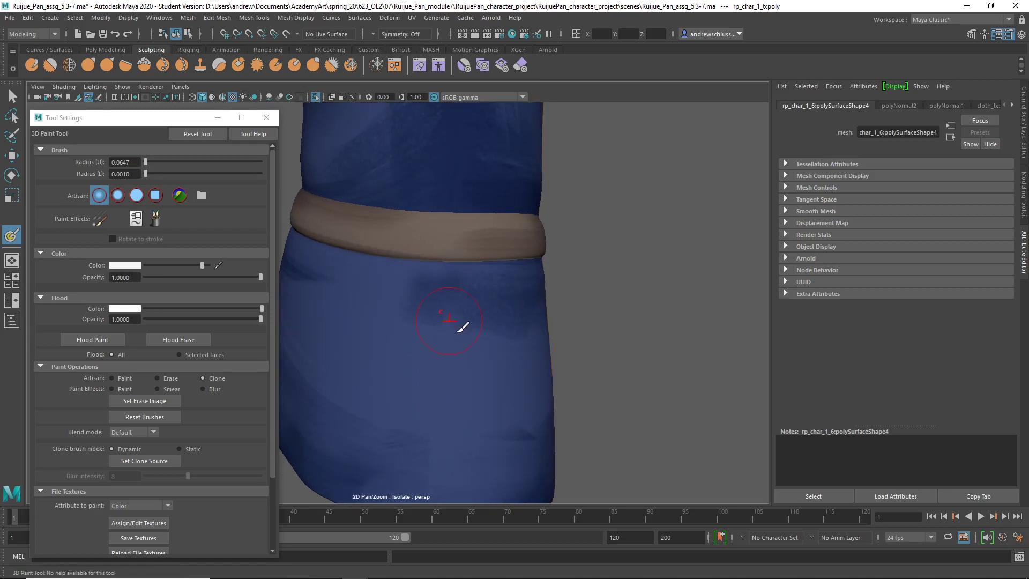
Step: Set new clone sources on the lower shirt and clone that texture over the side seam down to the hem
mouse_move(582, 356)
left_mouse_down("alt")
mouse_move(620, 361)
mouse_move(639, 246)
mouse_move(661, 292)
mouse_move(481, 340)
left_mouse_up("alt")
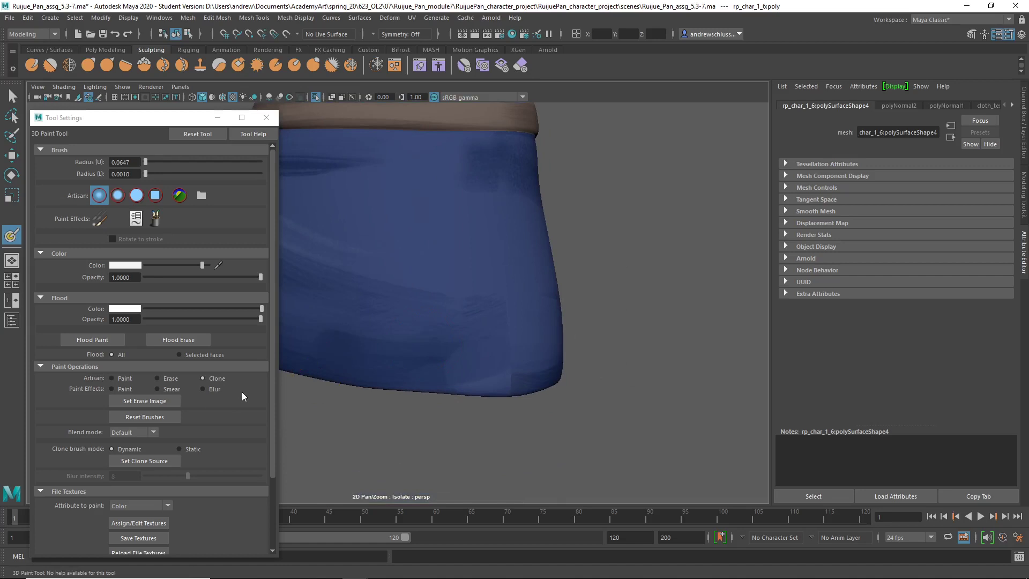
left_click(146, 459)
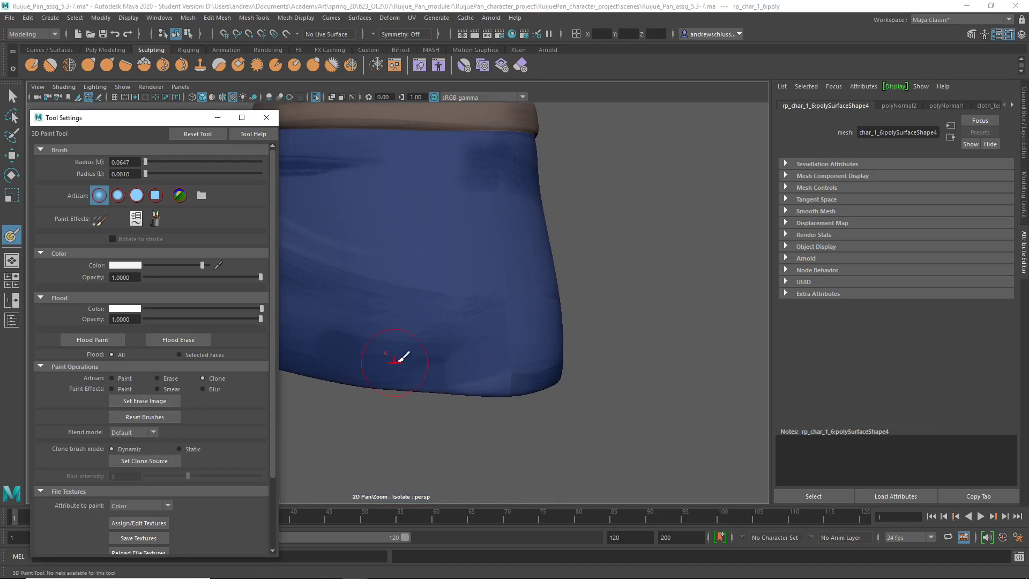
left_click(432, 325)
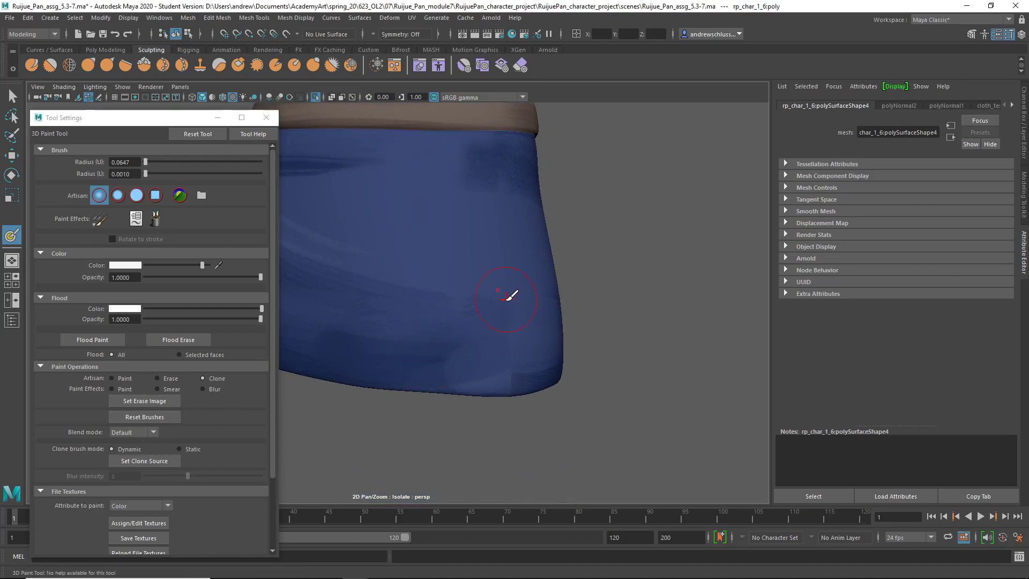
left_click_drag(507, 301, 509, 355)
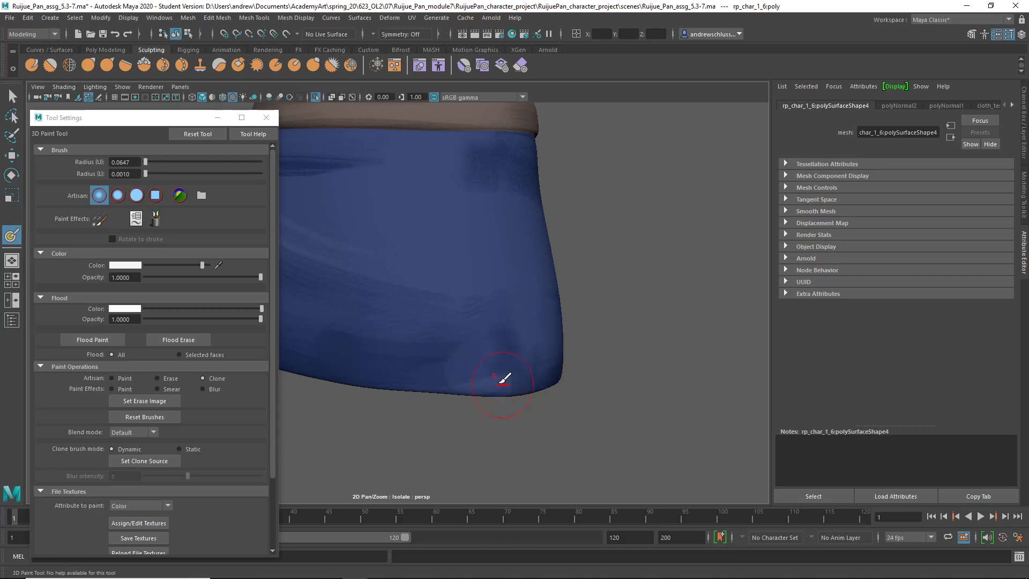
left_click(150, 461)
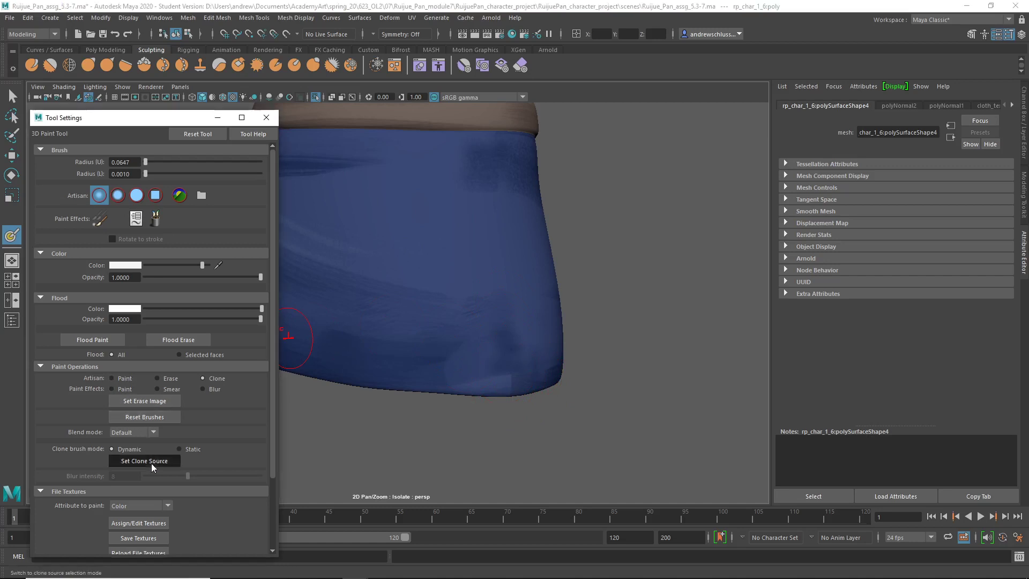
left_click(432, 310)
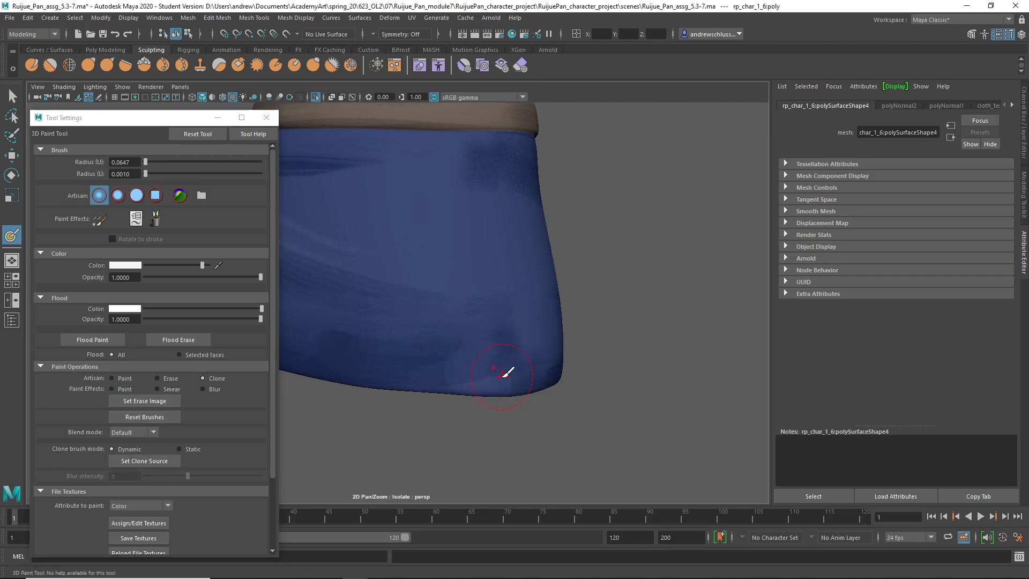
left_click_drag(517, 383, 577, 368, "alt")
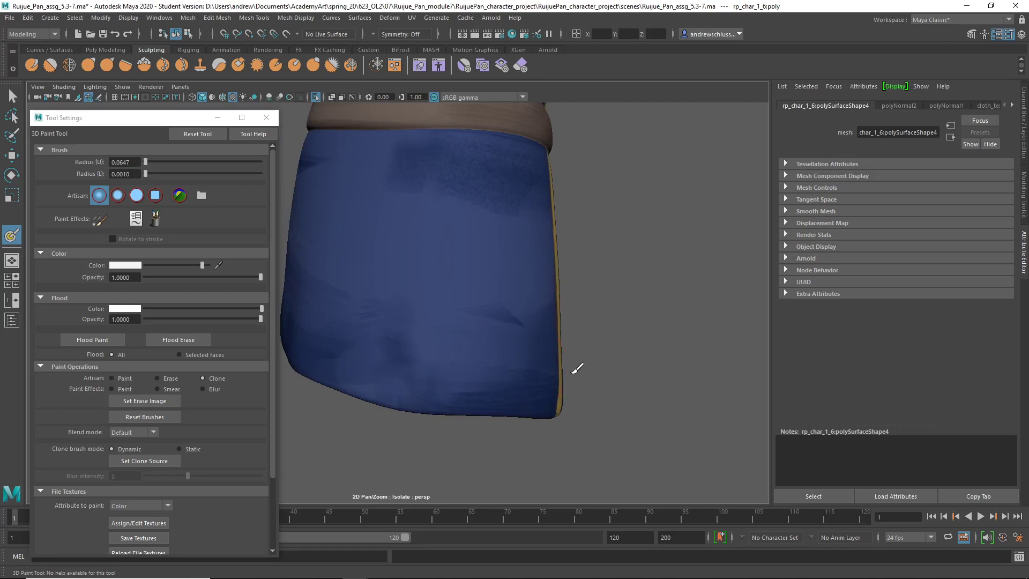
Step: Set a clone source in the dark shading below the belt and extend it past the seam with a brush radius of 0.0361
left_click_drag(436, 320, 513, 252, "alt")
left_click_drag(471, 217, 485, 305, "alt")
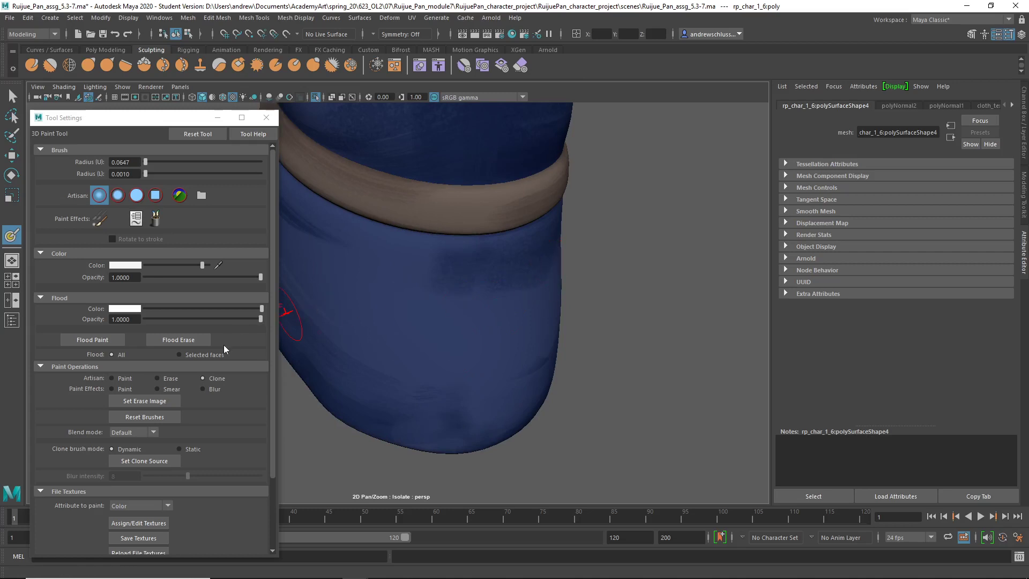
left_click(148, 461)
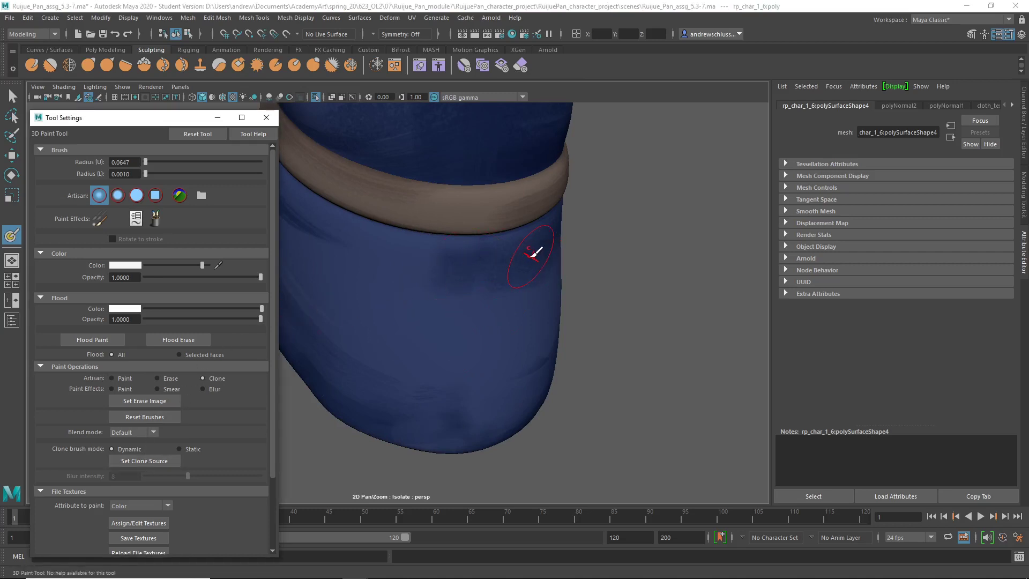
left_click(429, 256)
left_click_drag(414, 257, 409, 254)
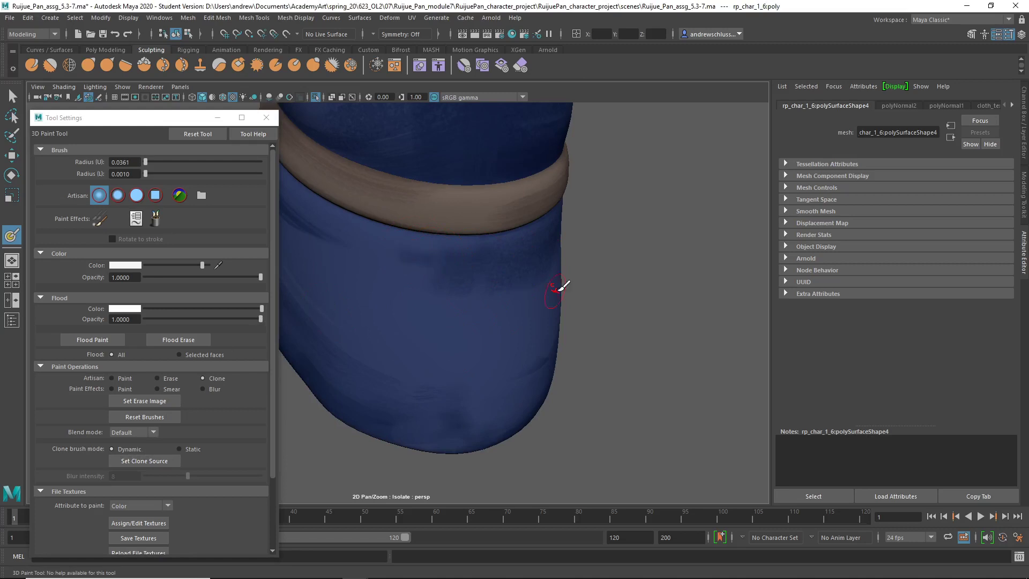
Step: Set a clone source on the plain blue cloth below the belt and clone it over the hard edge of the dark patch
left_click_drag(560, 292, 579, 254, "alt")
left_click_drag(670, 301, 421, 294, "alt")
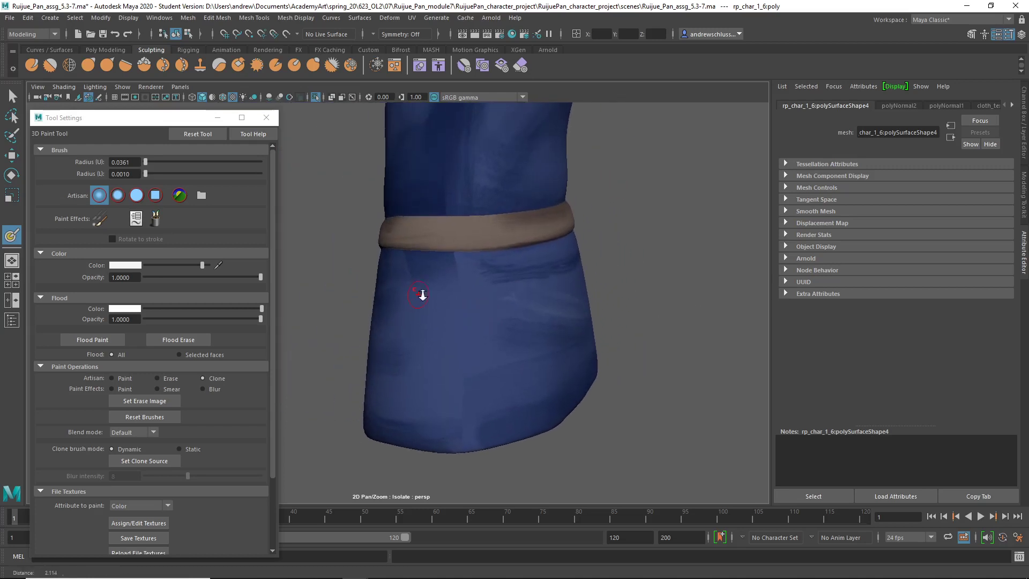
right_click_drag(420, 294, 725, 300, "alt")
mouse_move(725, 300)
middle_mouse_down("alt")
mouse_move(636, 259)
mouse_move(595, 291)
mouse_move(627, 344)
mouse_move(620, 324)
mouse_move(577, 328)
middle_mouse_up("alt")
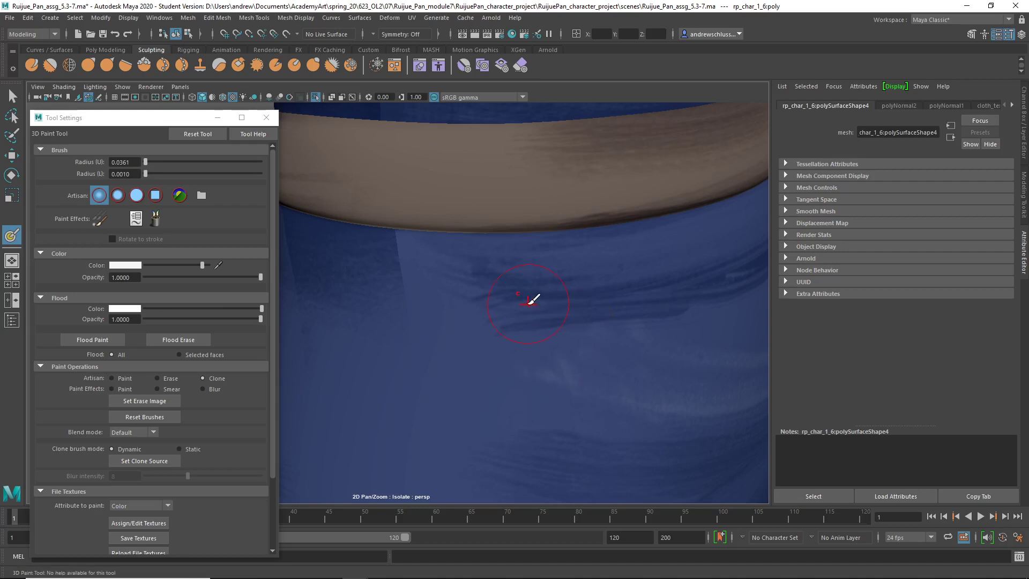
middle_click_drag(495, 328, 518, 311, "alt")
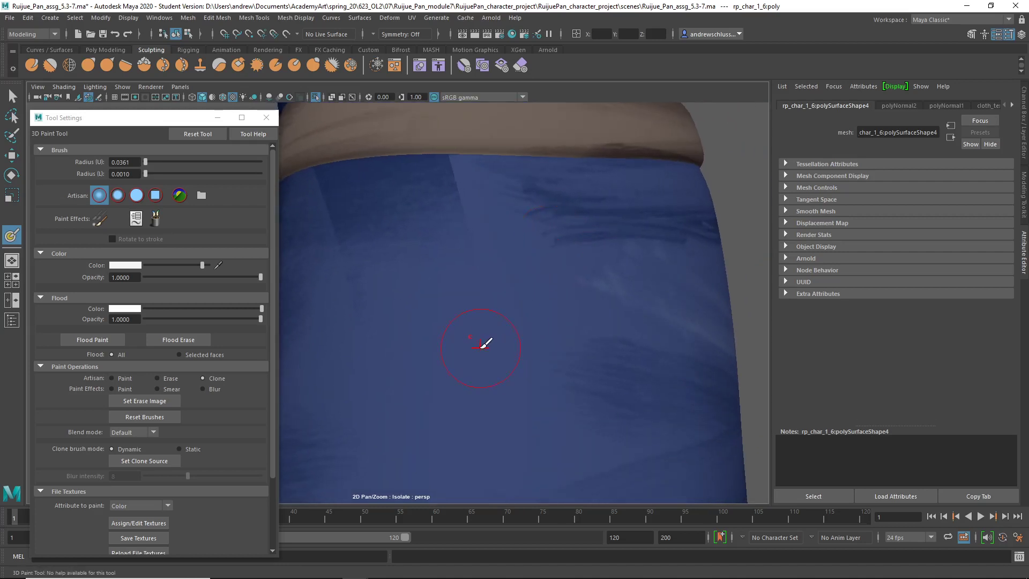
left_click_drag(601, 352, 571, 360, "alt")
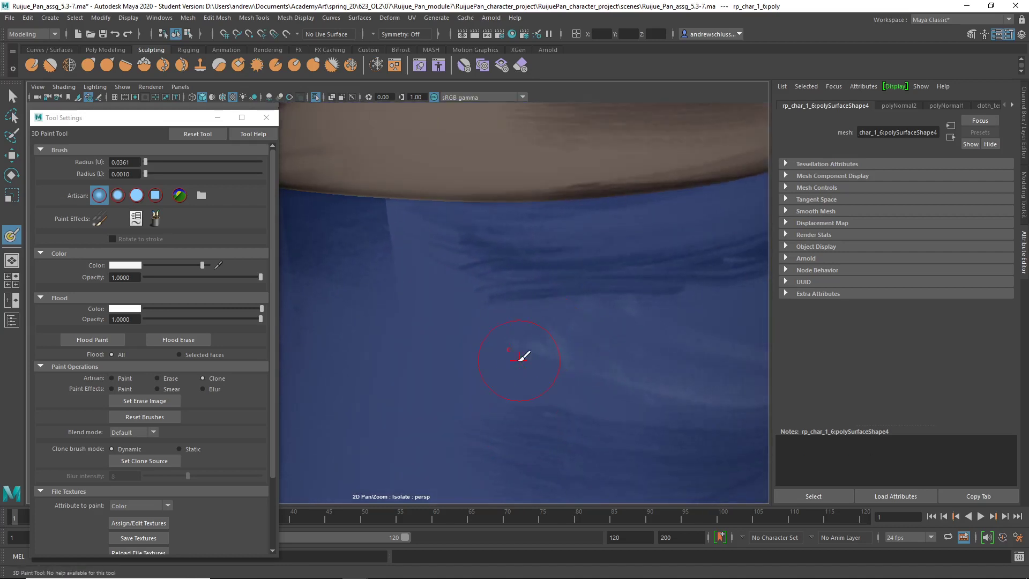
left_click(156, 461)
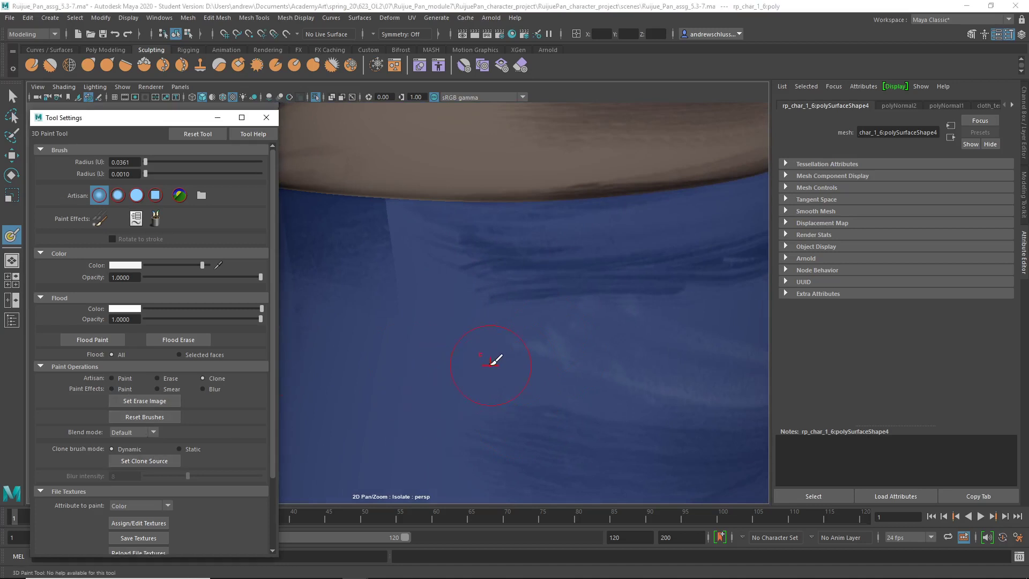
left_click(493, 358)
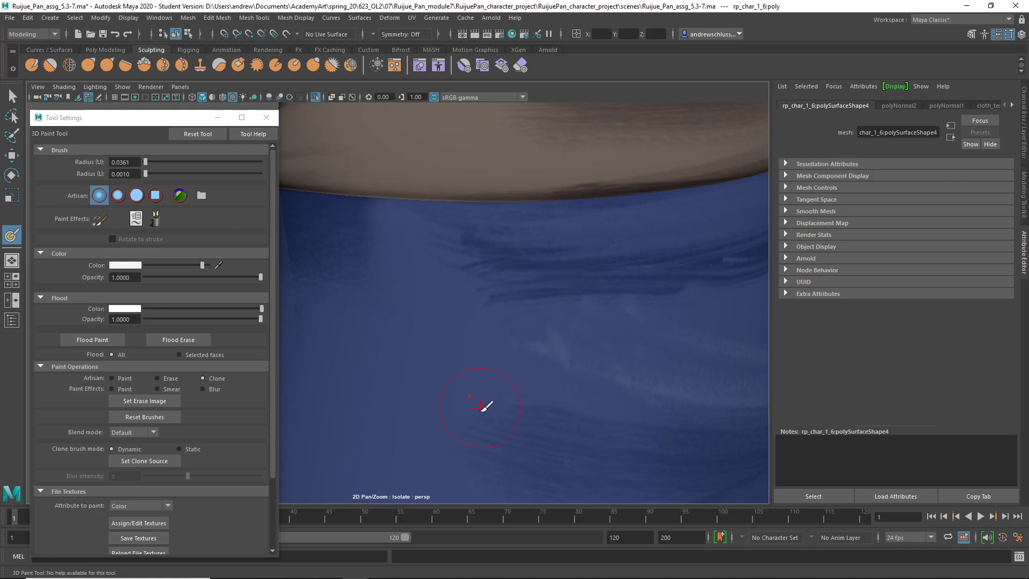
scroll(622, 402, "down", 5)
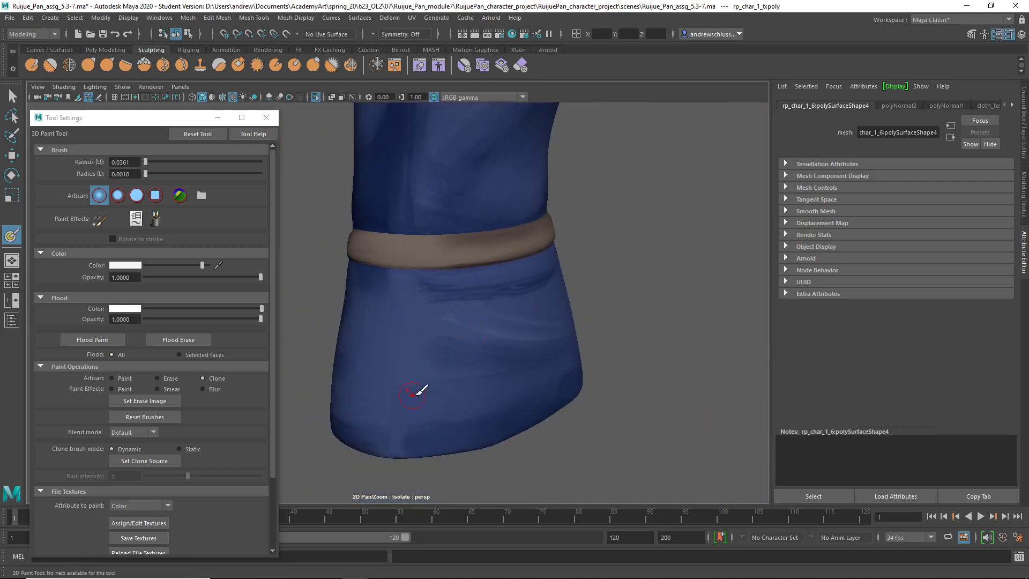
Step: Set a clone source on the lower shirt and clone it over the seam above the hem with a brush radius of 0.0501
scroll(478, 372, "up", 5)
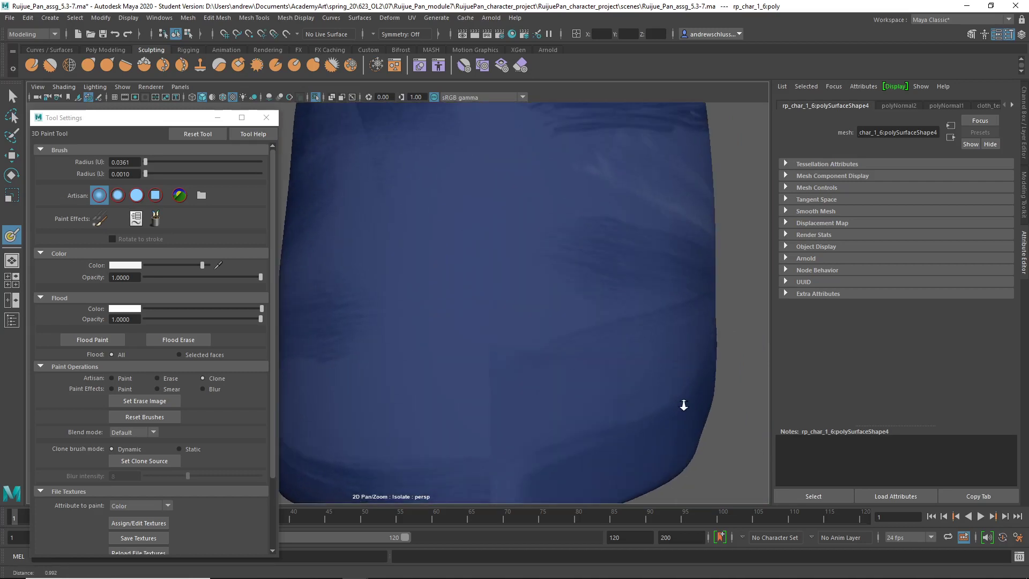
left_click(144, 461)
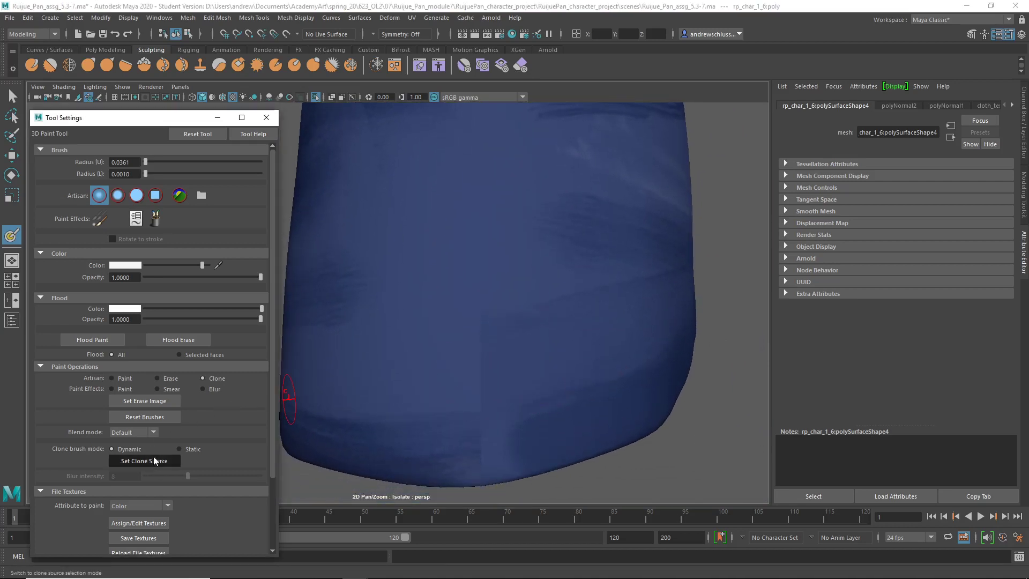
left_click(569, 294)
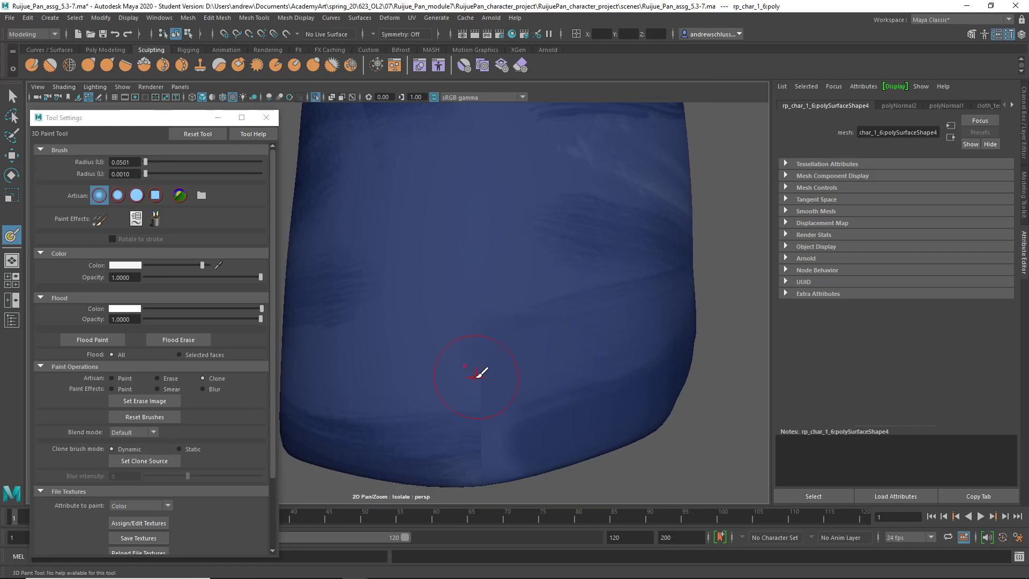
left_click_drag(476, 377, 476, 396)
mouse_move(722, 425)
left_mouse_down("alt")
mouse_move(709, 452)
mouse_move(685, 428)
mouse_move(662, 427)
left_mouse_up("alt")
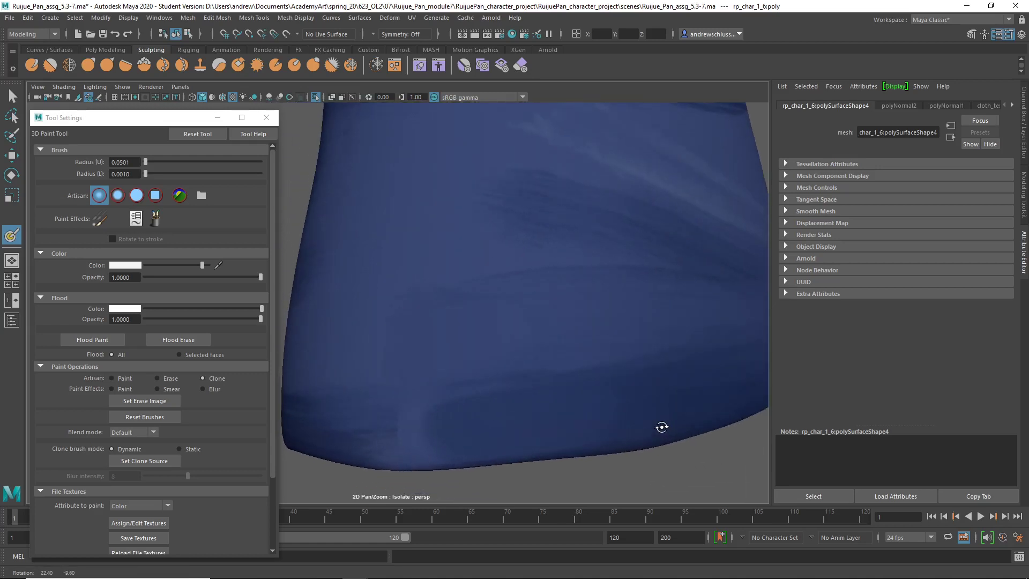
left_click_drag(516, 394, 597, 383, "alt")
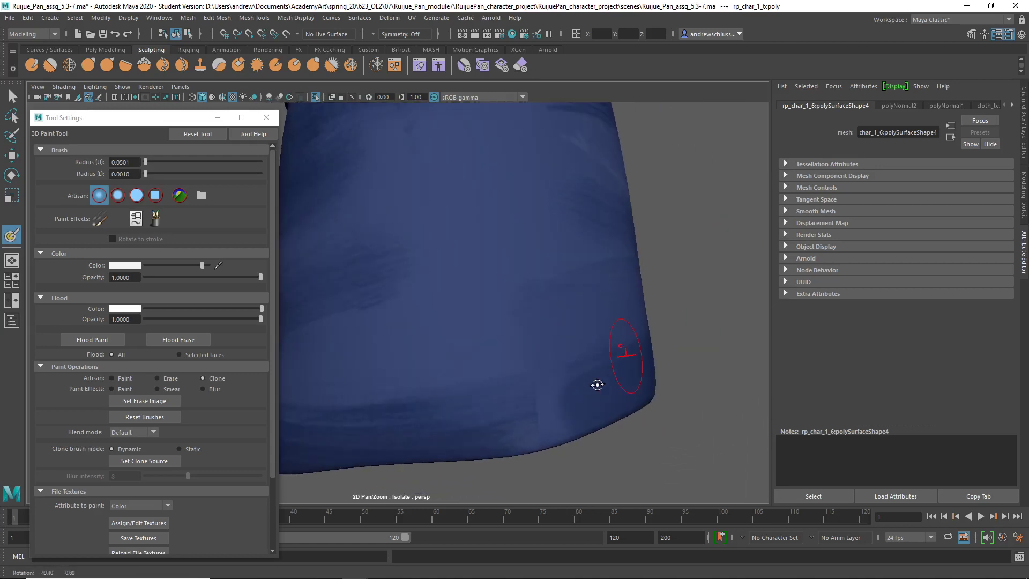
Step: Set another clone source beside the lower seam and clone that lighter cloth over the remaining edge above the hem
left_click(158, 460)
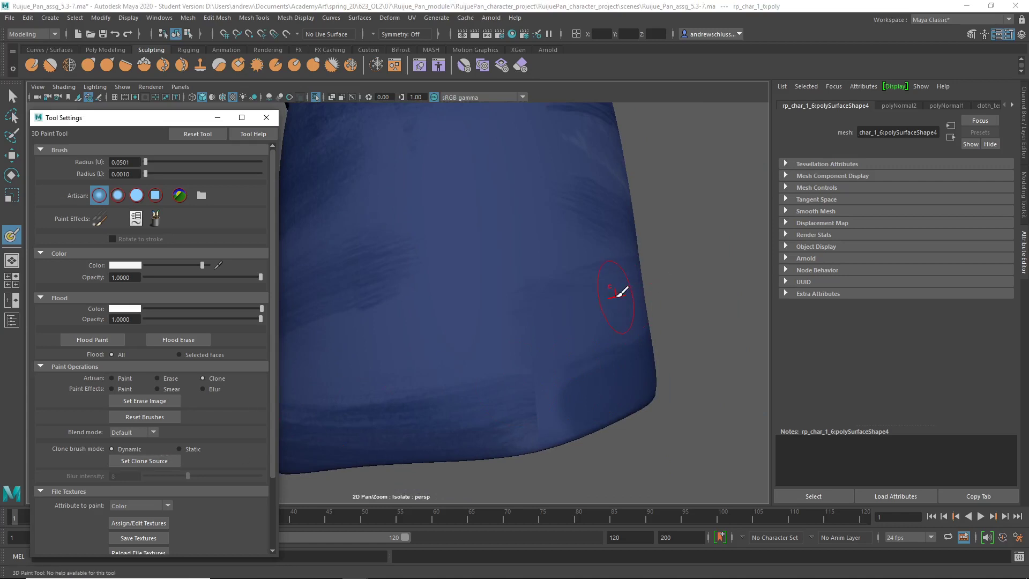
left_click(578, 272)
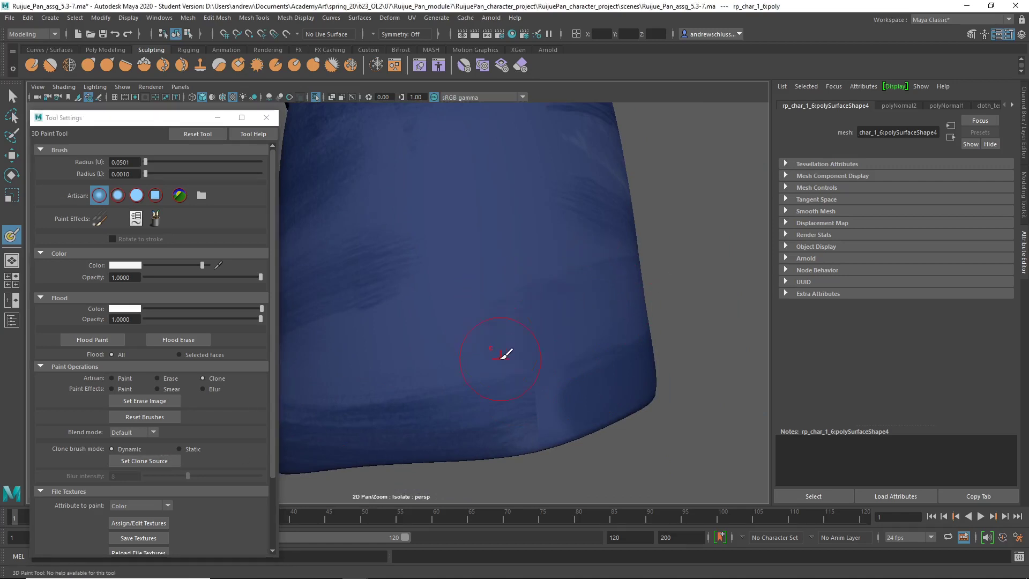
left_click_drag(641, 414, 620, 404, "alt")
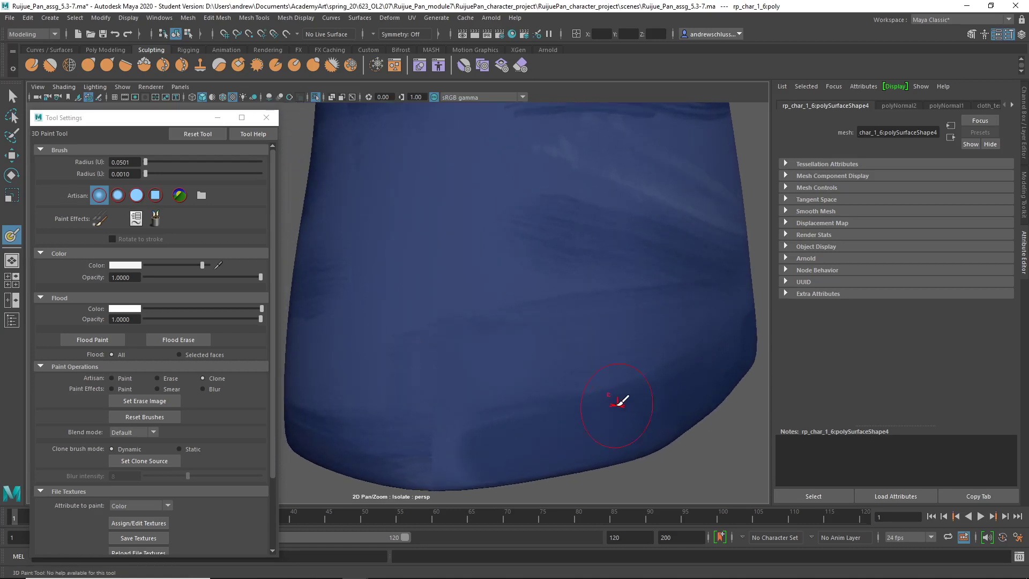
left_click_drag(514, 407, 609, 386, "alt")
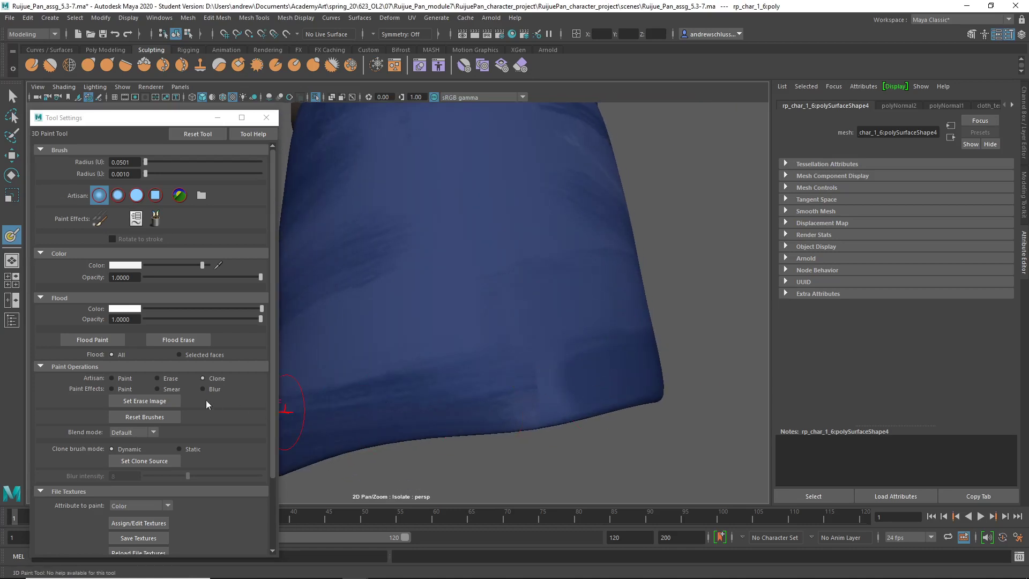
Step: Set a clone source in the dark hem shading and clone it across the seam at the hem
left_click(159, 460)
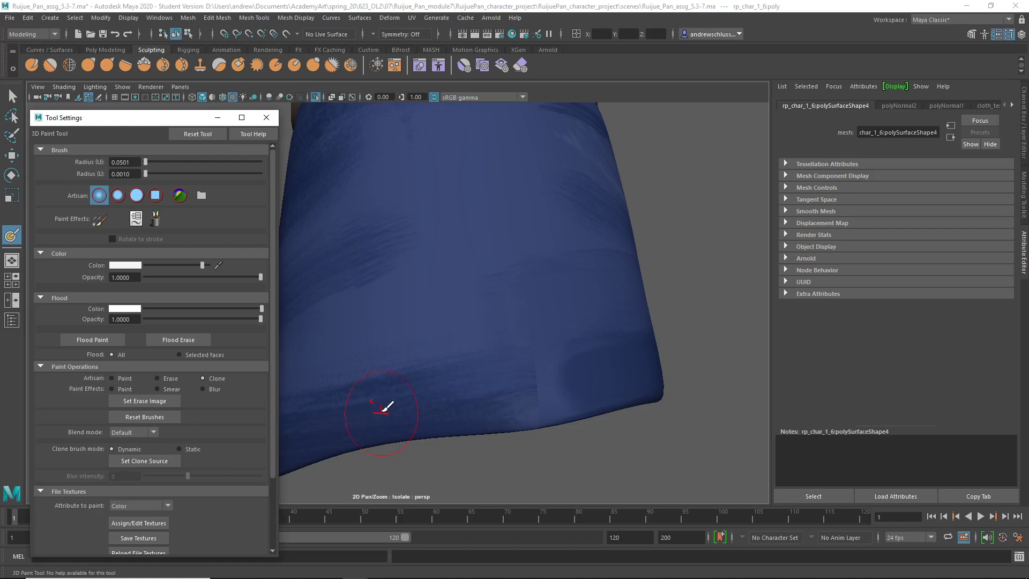
left_click(439, 395)
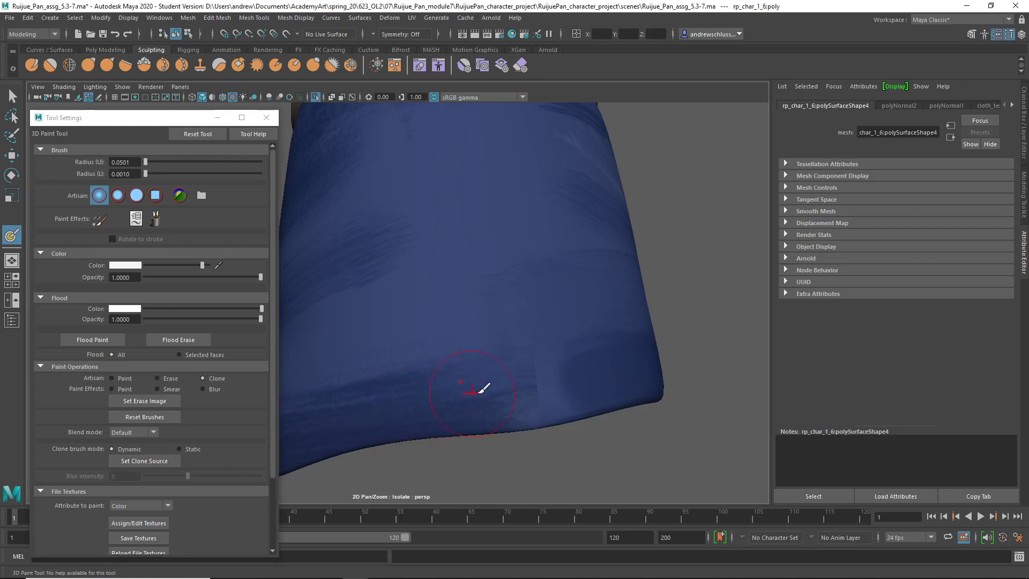
left_click_drag(529, 378, 540, 413)
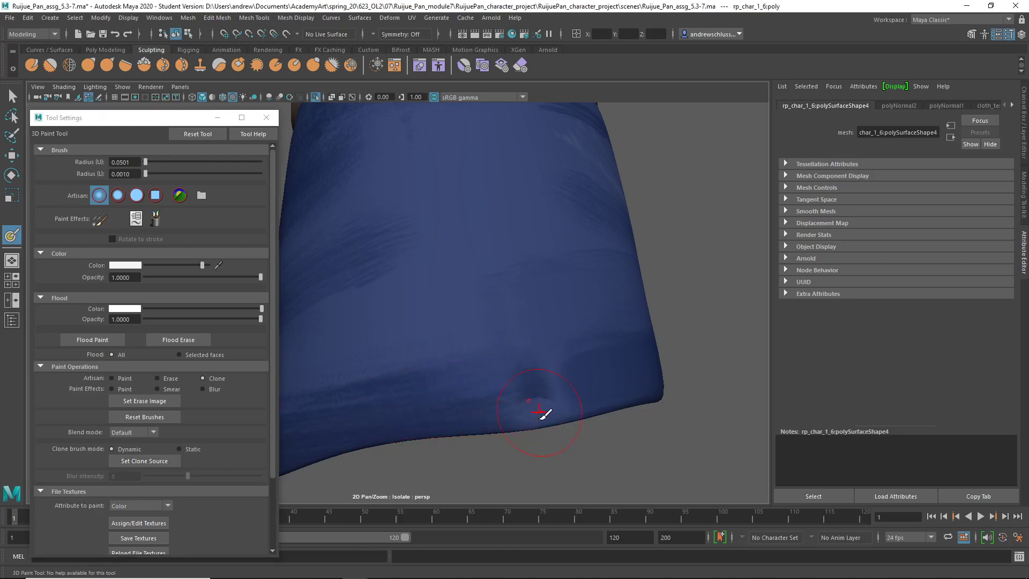
Step: Undo the last clone strokes around the hem seam
key("ctrl+z")
key("ctrl+z")
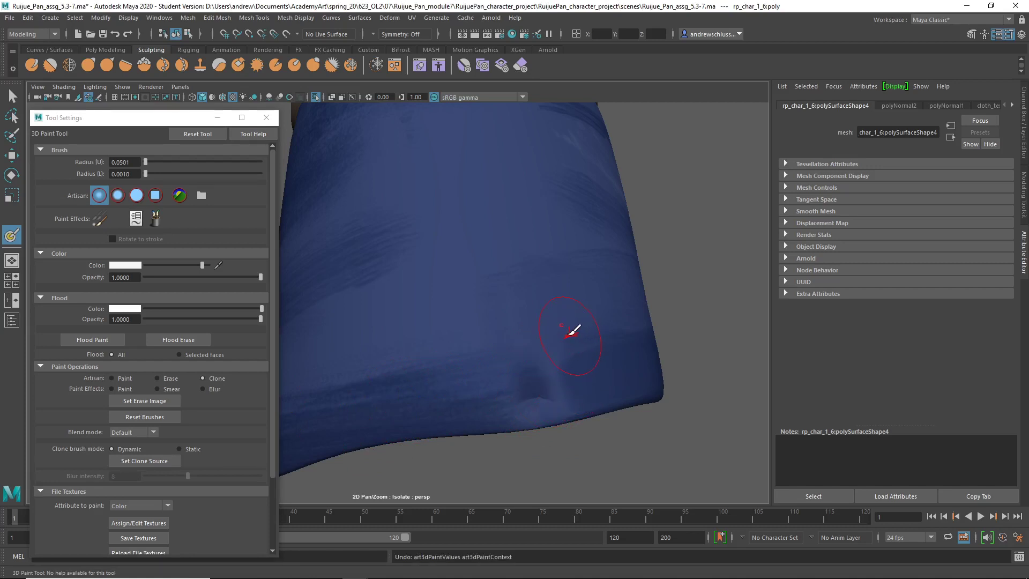
key("ctrl+z")
key("ctrl+z")
left_click_drag(700, 333, 657, 340, "alt")
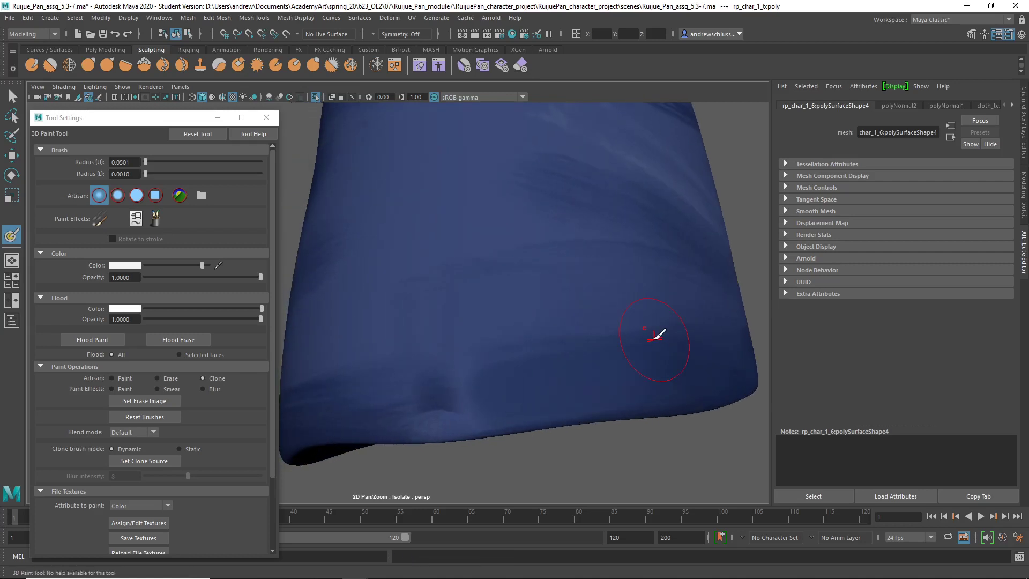
key("ctrl+z")
Step: Set a new clone source near the hem and blend the remaining light patch at the seam into the dark shading
mouse_move(560, 432)
left_mouse_down("alt")
mouse_move(588, 429)
mouse_move(631, 453)
mouse_move(634, 480)
mouse_move(584, 478)
mouse_move(685, 476)
left_mouse_up("alt")
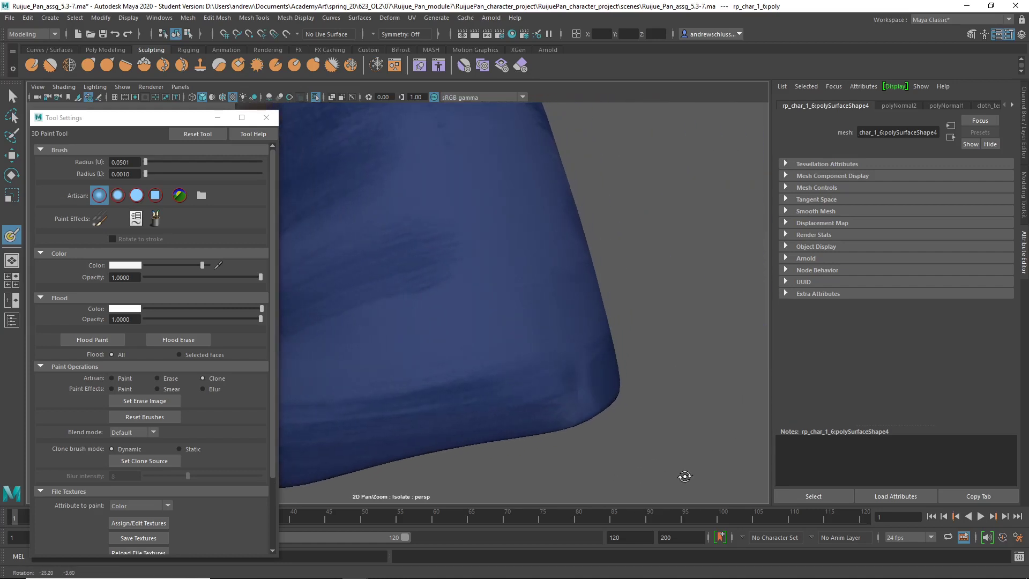
left_click(145, 463)
left_click_drag(517, 367, 525, 391, "alt")
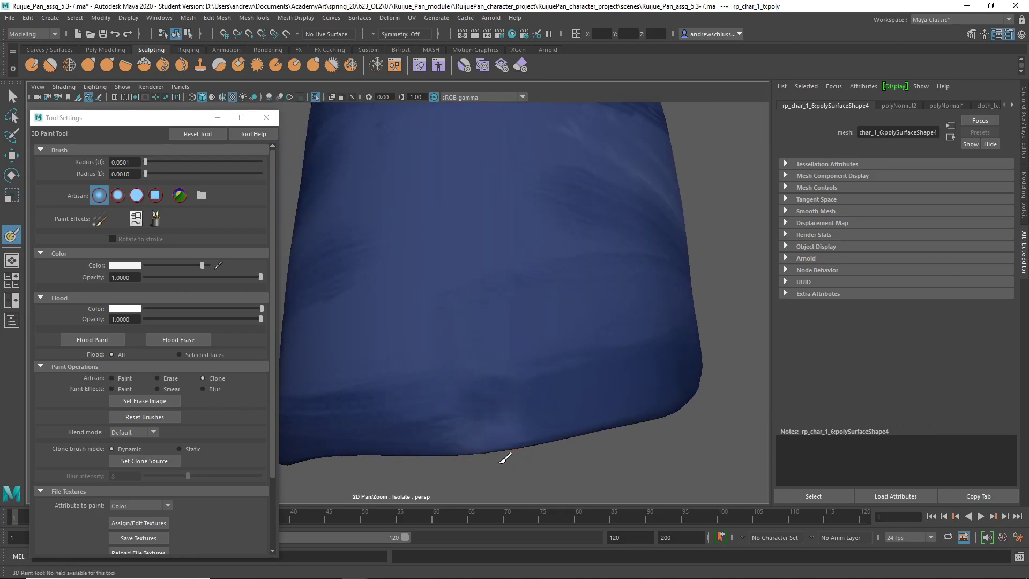
Step: Leave the 3D Paint Tool, close its settings and check the whole shirt without the selection wireframe
left_click_drag(564, 440, 659, 370, "alt")
mouse_move(542, 229)
left_mouse_down("alt")
mouse_move(550, 287)
mouse_move(684, 360)
mouse_move(702, 356)
mouse_move(406, 363)
mouse_move(496, 427)
mouse_move(519, 429)
mouse_move(420, 360)
mouse_move(602, 425)
mouse_move(497, 341)
mouse_move(555, 356)
mouse_move(510, 346)
mouse_move(414, 360)
mouse_move(372, 384)
mouse_move(461, 392)
mouse_move(643, 375)
mouse_move(657, 350)
left_mouse_up("alt")
key("q")
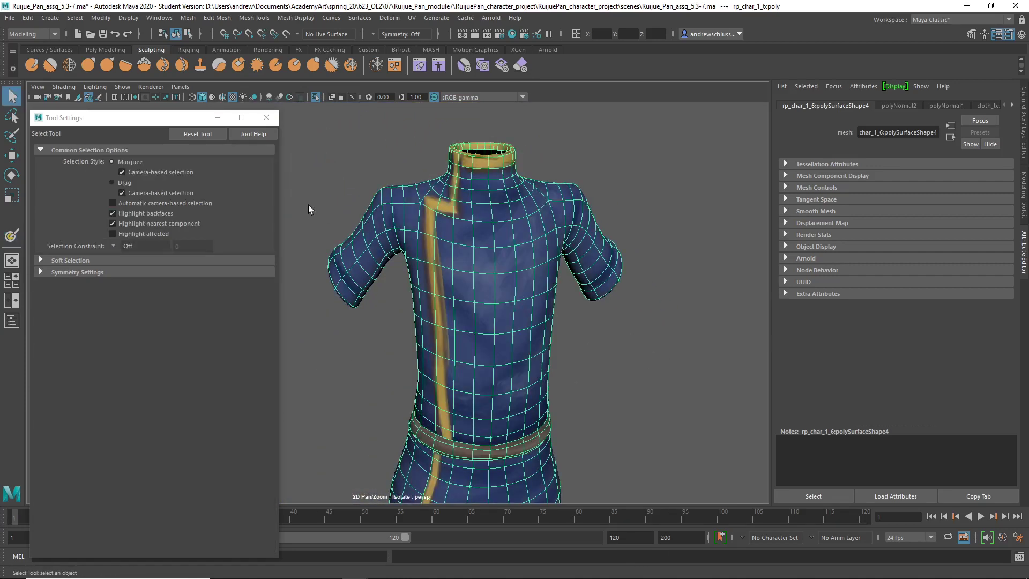
left_click(308, 204)
left_click(266, 117)
right_click_drag(379, 175, 282, 179, "alt")
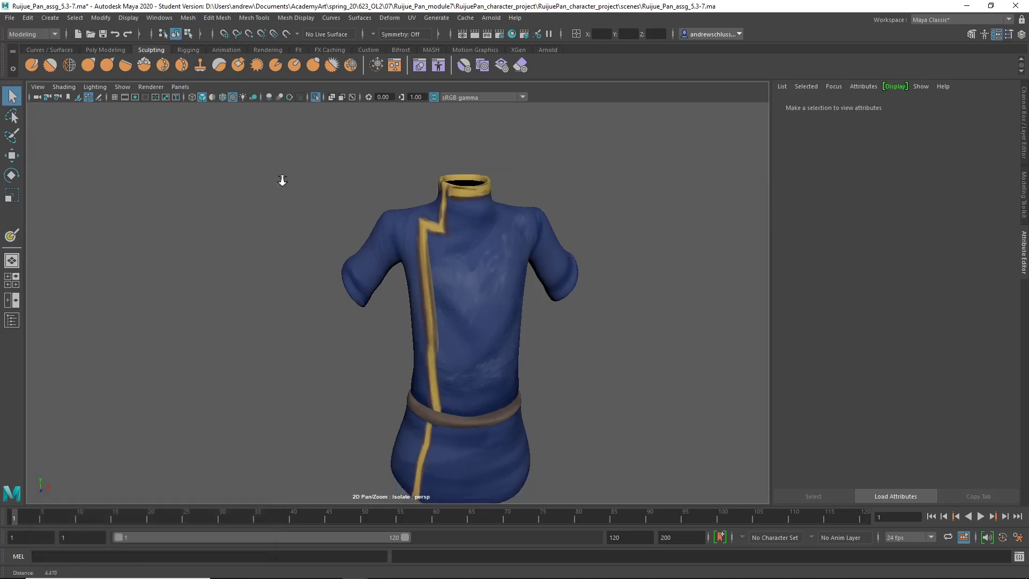
Step: Reselect the shirt, reopen the 3D Paint Tool settings and save the painted textures
left_click(451, 288)
left_click(12, 236)
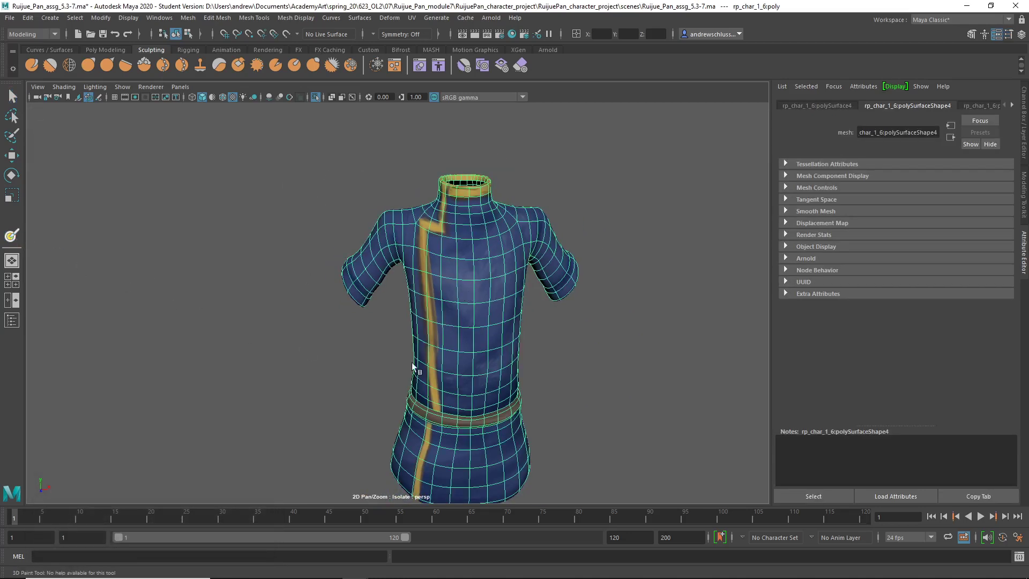
key("6")
mouse_move(412, 366)
left_mouse_down("alt")
mouse_move(402, 348)
mouse_move(574, 448)
mouse_move(506, 266)
left_mouse_up("alt")
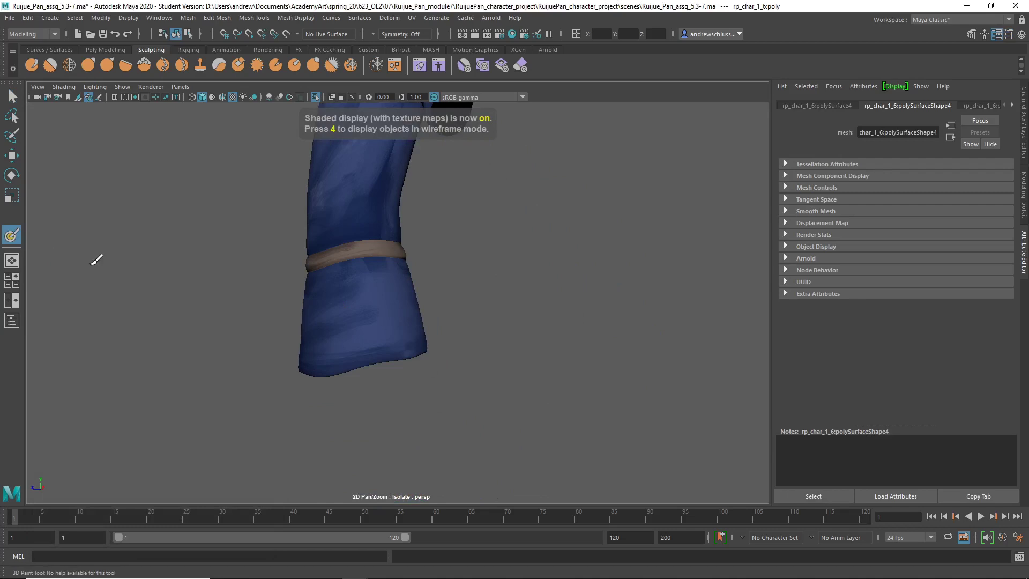
double_click(12, 235)
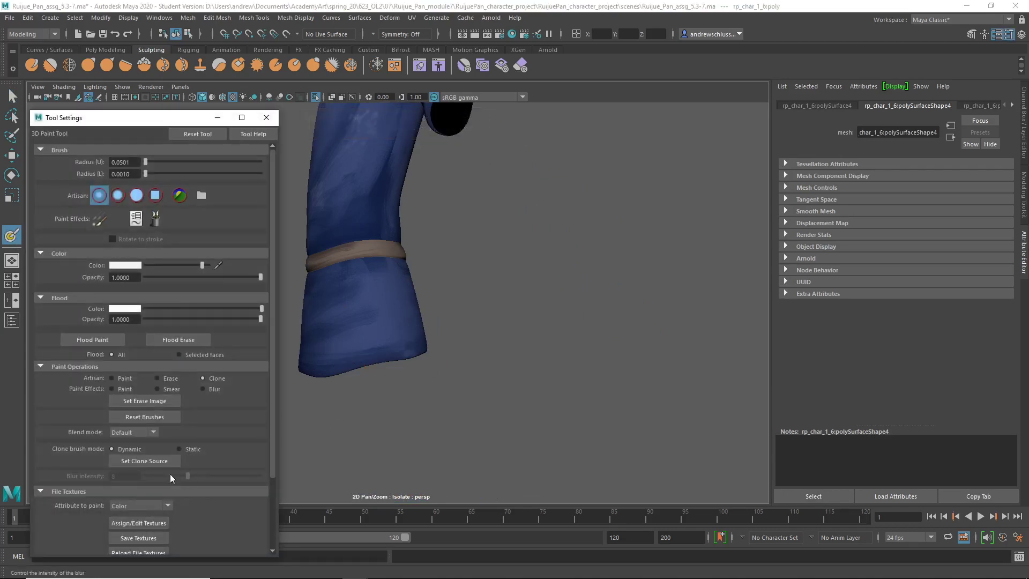
scroll(170, 475, "down", 4)
left_click(137, 452)
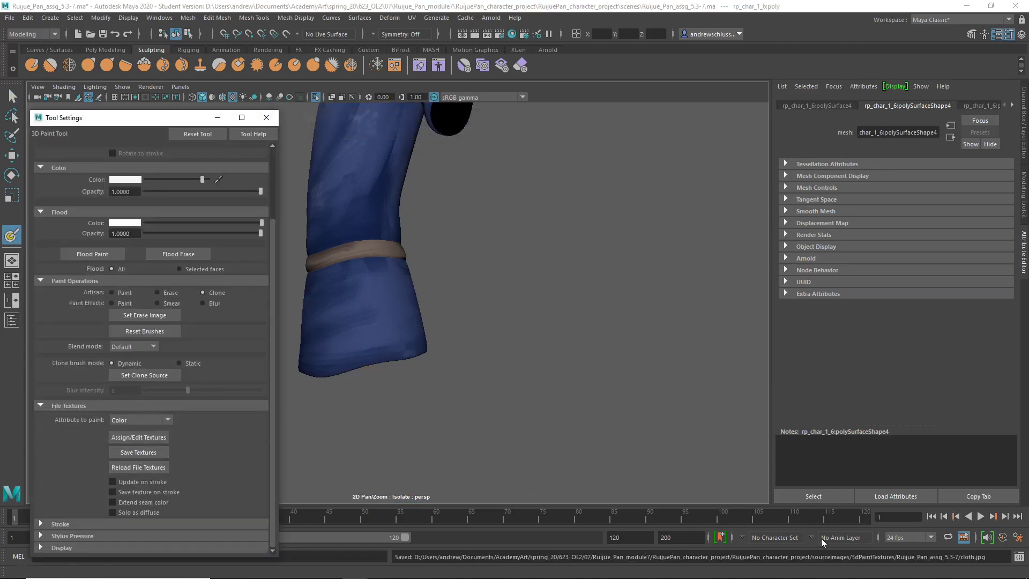
left_click(991, 560)
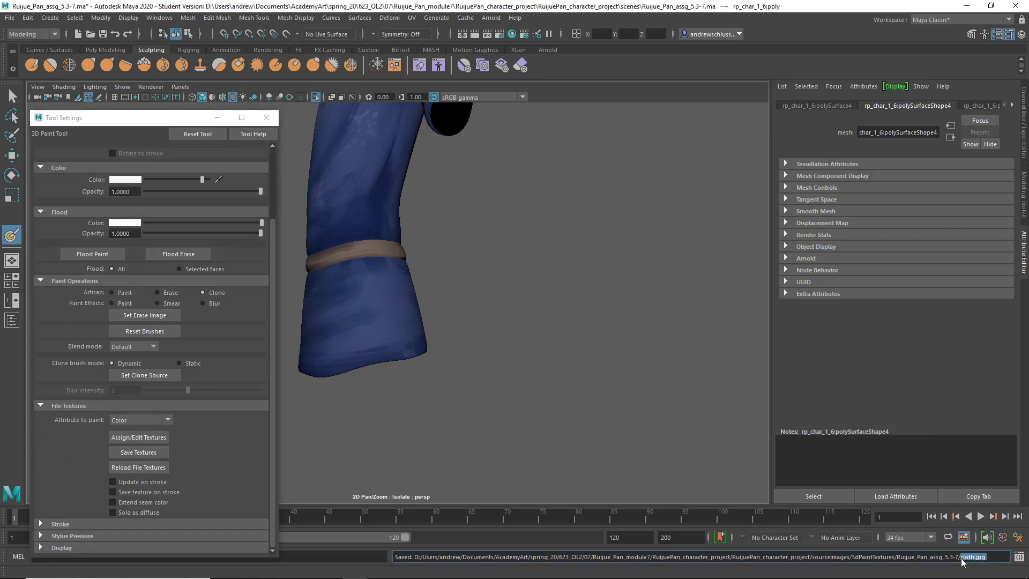
Step: Leave the 3D Paint Tool, deselect the shirt and turn off Isolate Select to bring back the whole character
left_click(266, 118)
key("q")
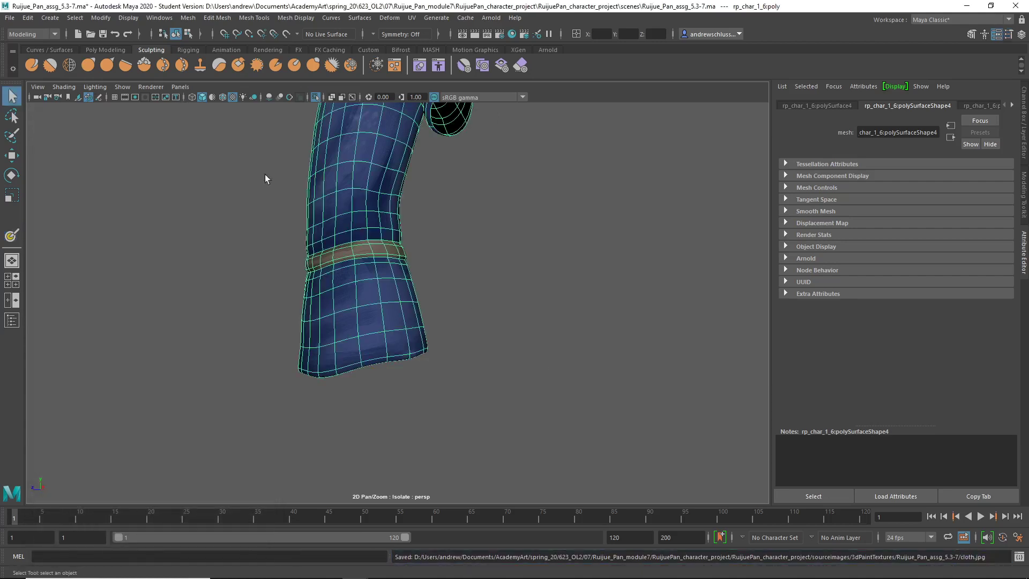
left_click(257, 233)
middle_click_drag(266, 236, 363, 332, "alt")
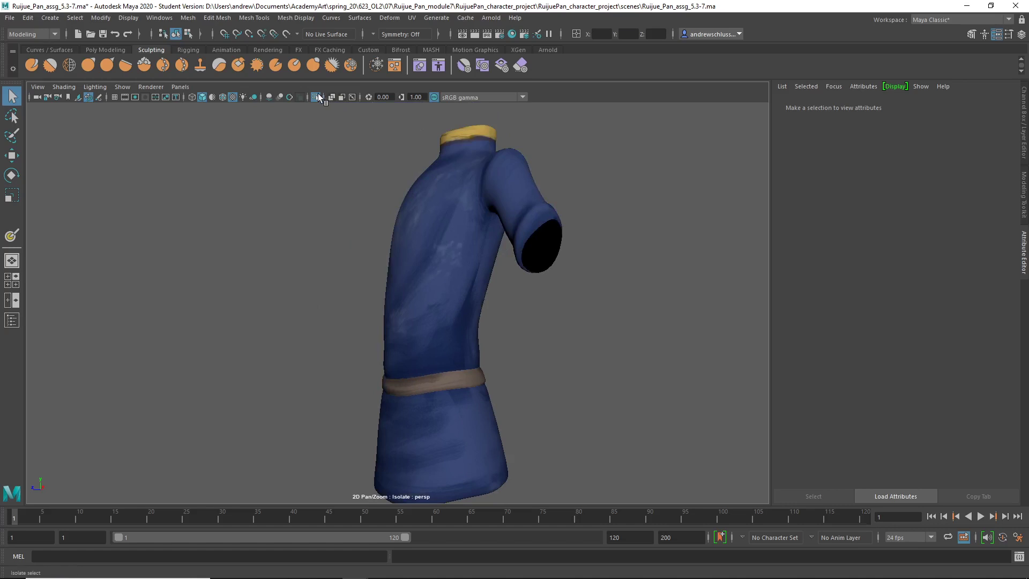
left_click(318, 97)
Step: Examine the character's gray pants from the front and sides for visible texture seams
left_click_drag(453, 264, 485, 290, "alt")
left_click(314, 301)
middle_click_drag(347, 370, 256, 191, "alt")
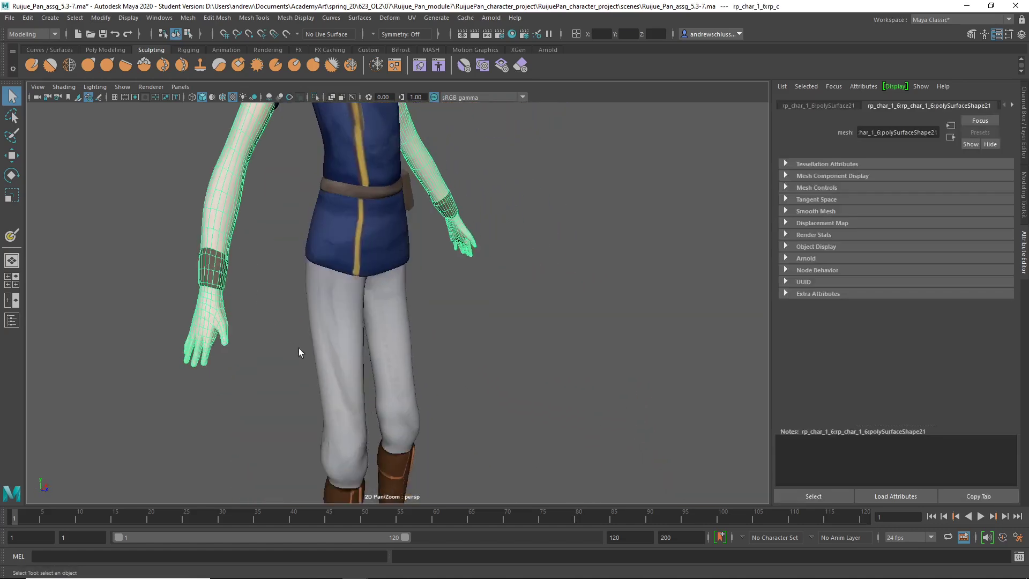
left_click(332, 355)
middle_click_drag(360, 370, 329, 260, "alt")
left_click(193, 339)
right_click_drag(195, 341, 300, 345, "alt")
left_click_drag(449, 307, 561, 301, "alt")
right_click_drag(562, 301, 278, 305, "alt")
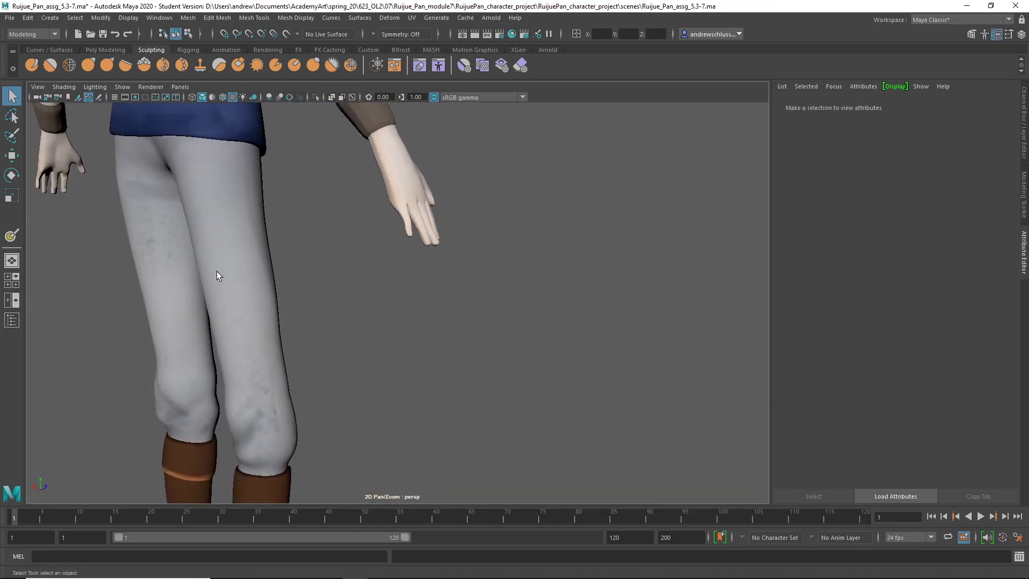
right_click_drag(407, 374, 306, 404, "alt")
left_click_drag(397, 410, 321, 396, "alt")
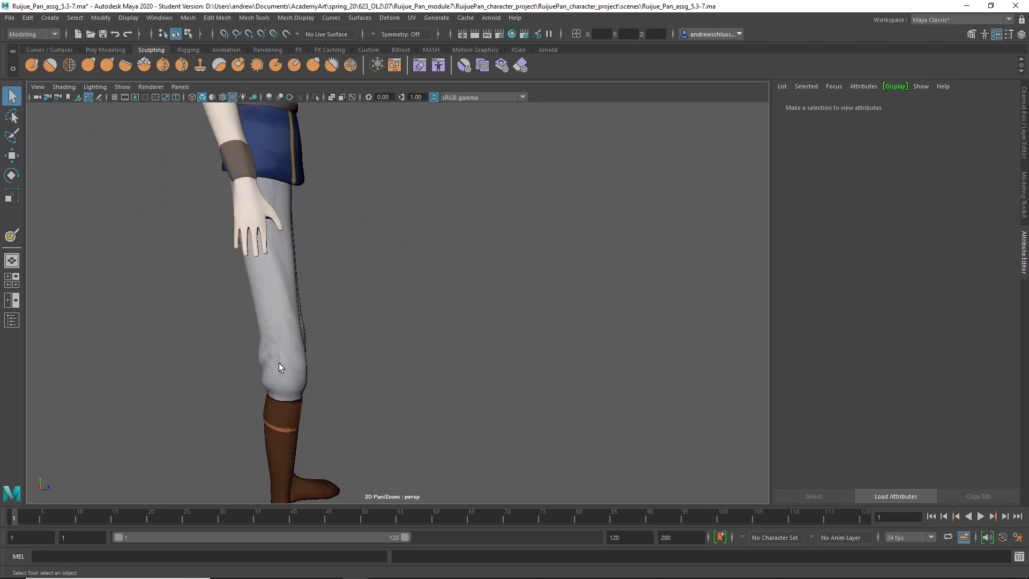
Step: Examine the character's brown boots from the front and side for visible texture seams
left_click_drag(280, 369, 398, 423, "alt")
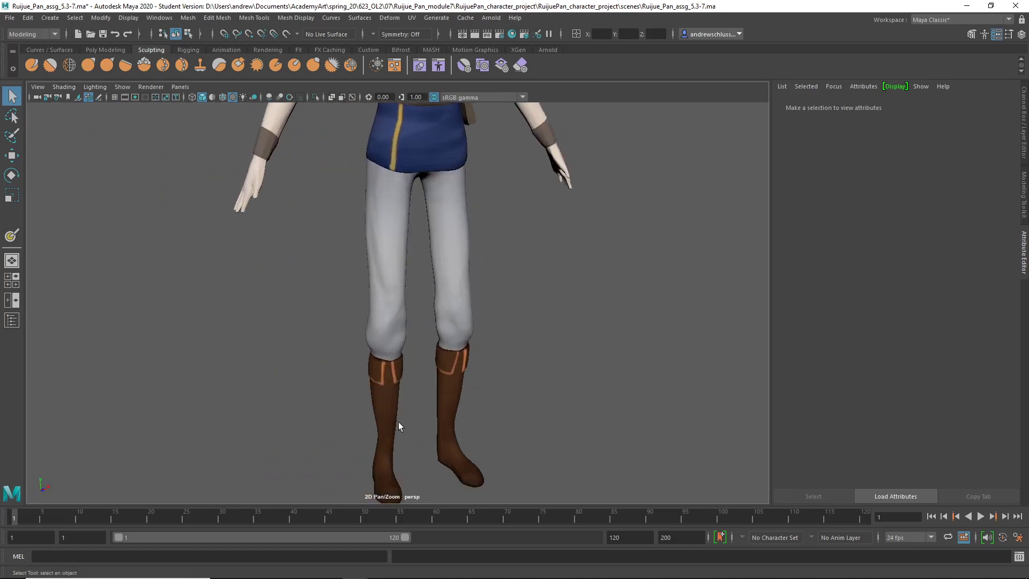
left_click(395, 422)
right_click_drag(396, 421, 583, 404, "alt")
left_click(360, 330)
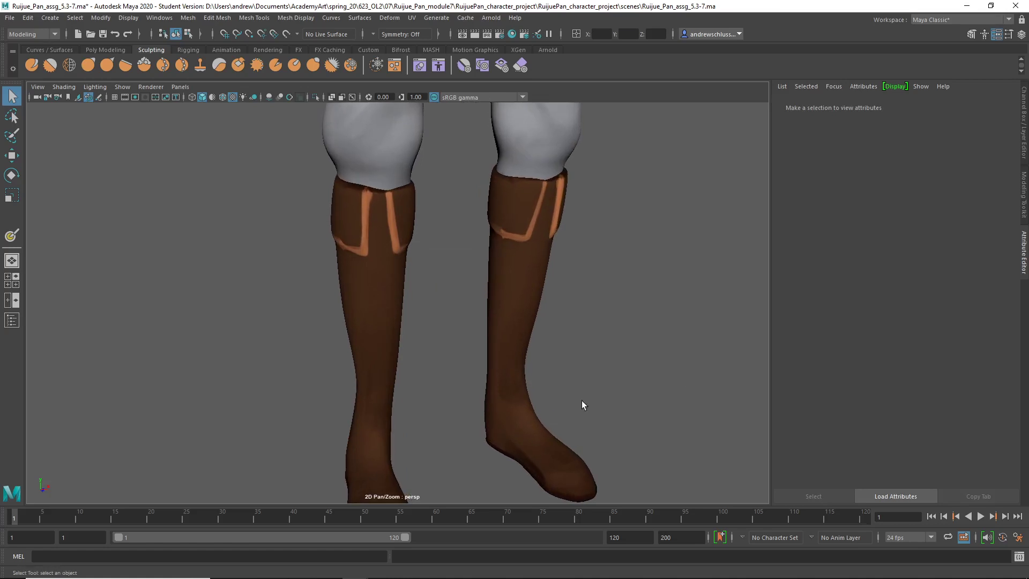
left_click_drag(525, 406, 311, 408, "alt")
Step: Select the combined boots mesh, separate it into individual pieces and clear the selection
left_click(116, 409)
key("f")
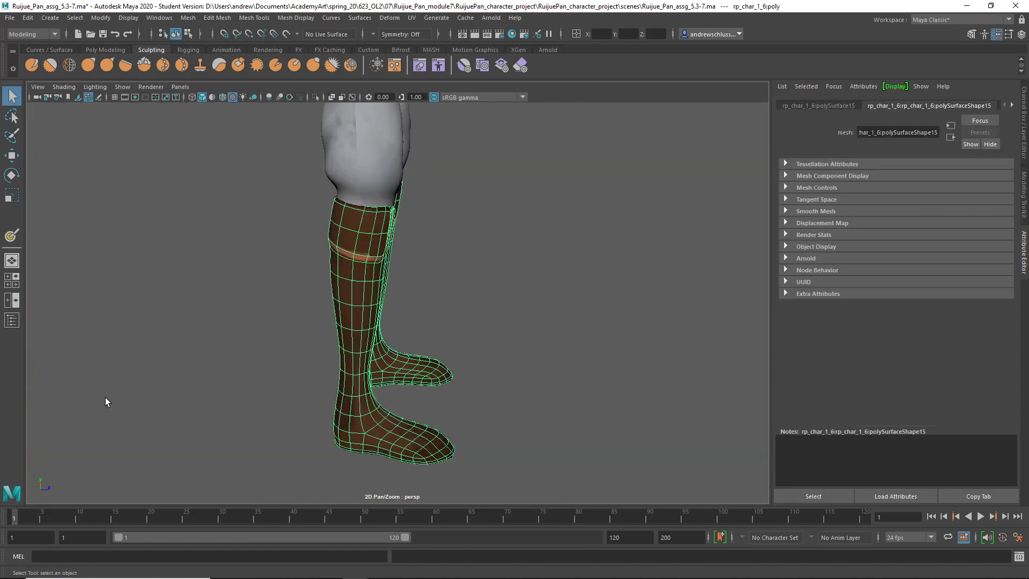
left_click_drag(103, 402, 246, 292, "alt")
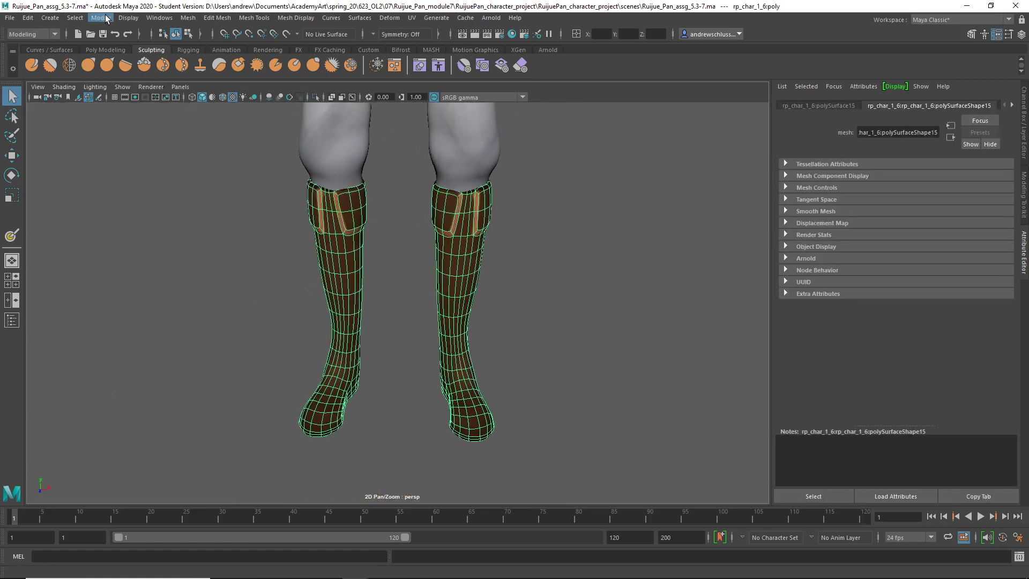
left_click(188, 18)
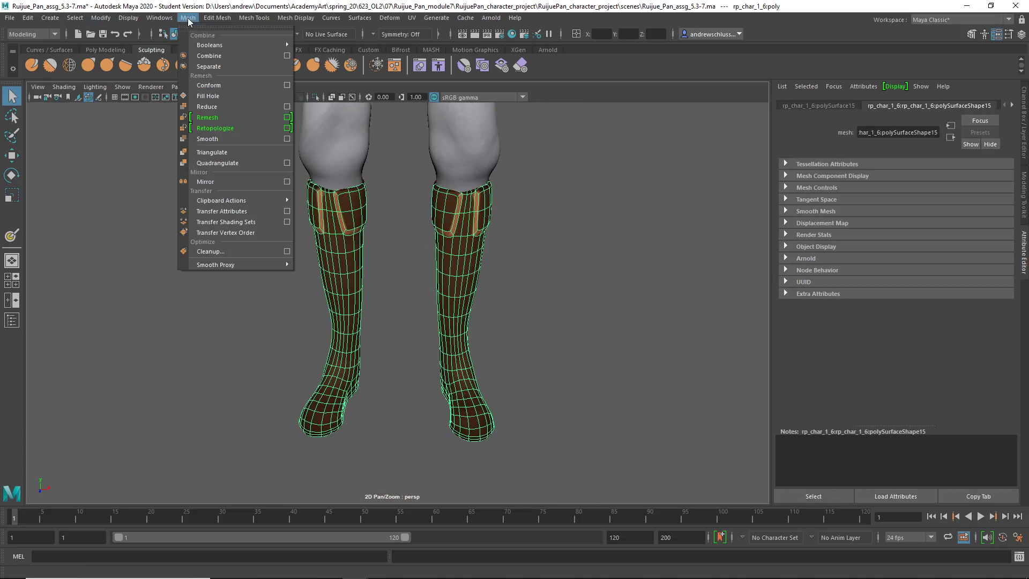
left_click(222, 66)
left_click(259, 250)
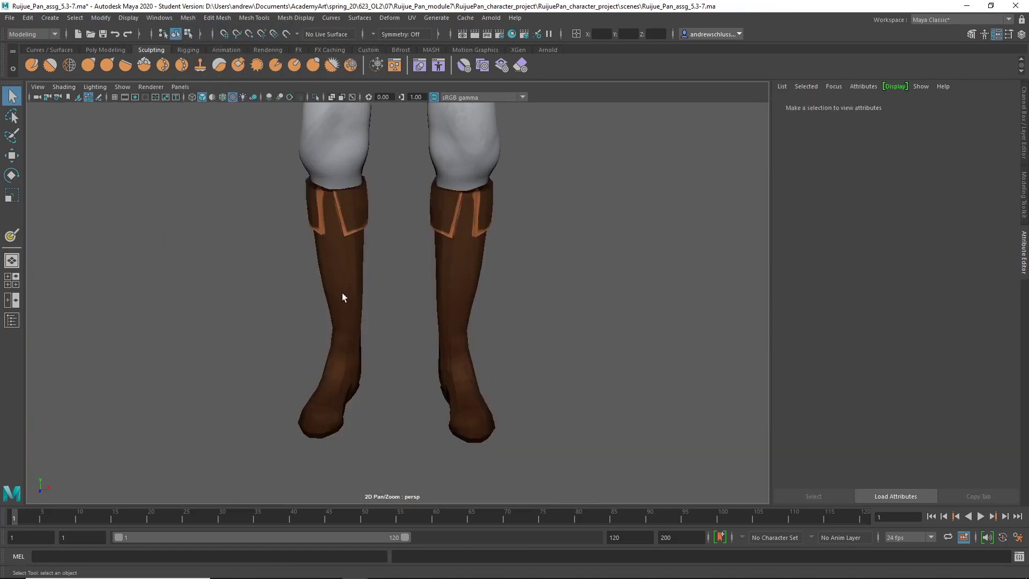
Step: Select both separated boots together, deselect them and check the upper body of the character from the front
left_click_drag(291, 294, 536, 341)
left_click(221, 345)
left_click_drag(220, 345, 471, 379, "alt")
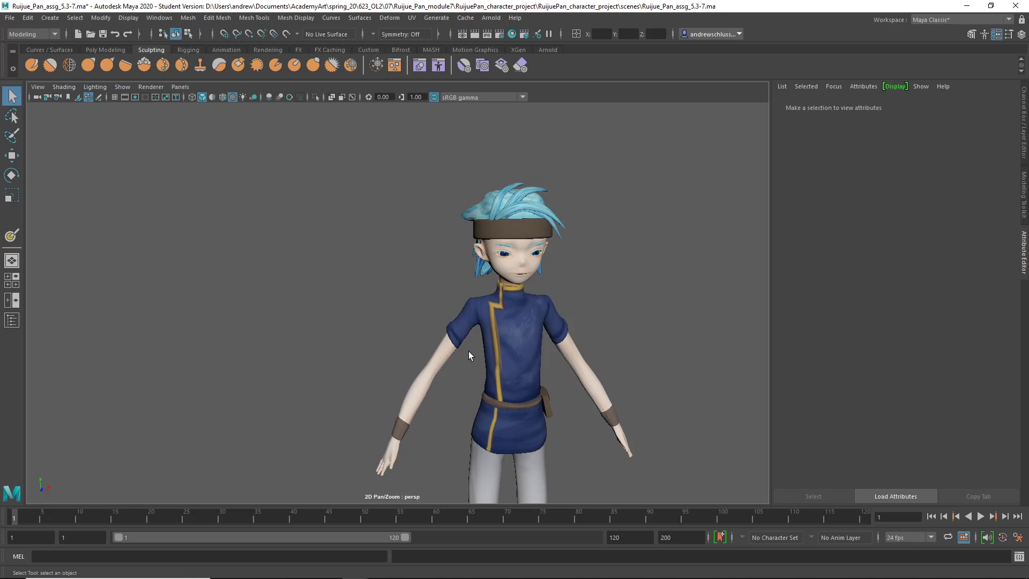